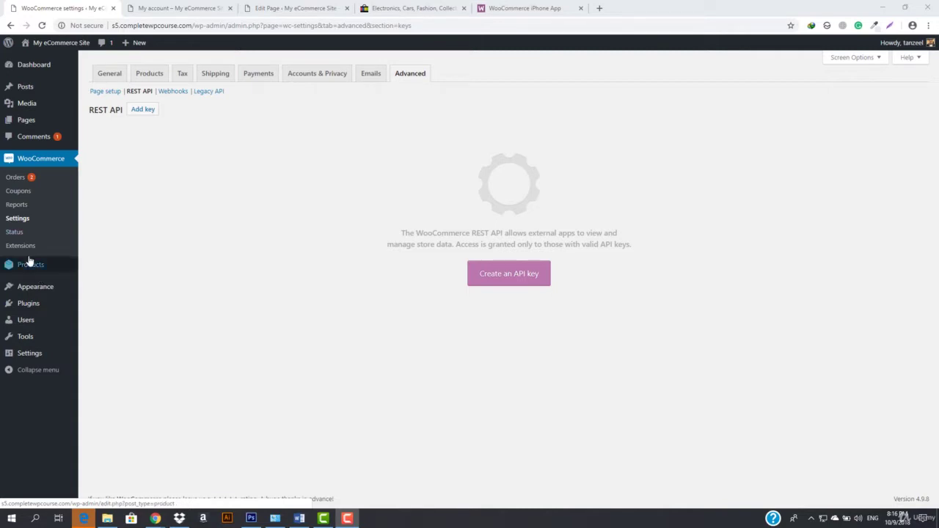
Go to the product categories and open the Clothing category for editing
mouse_move(34, 266)
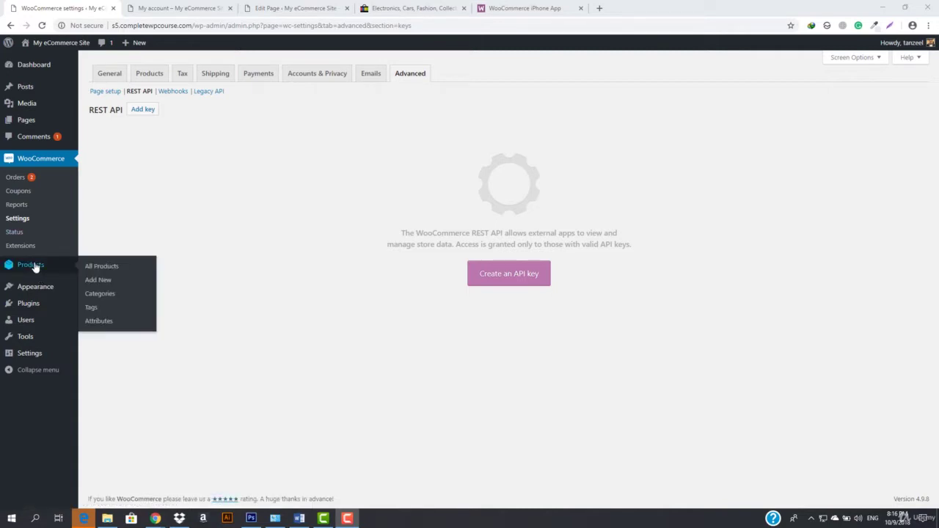
left_click(109, 296)
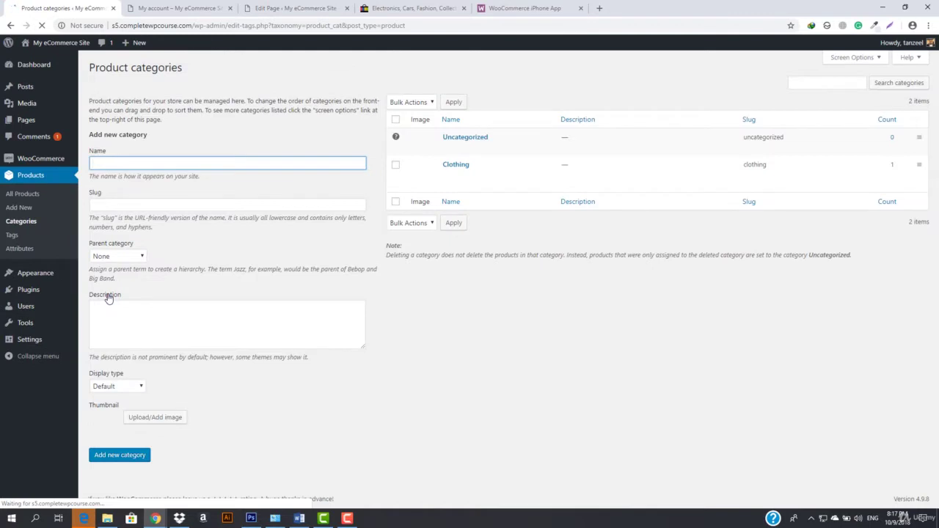
mouse_move(462, 164)
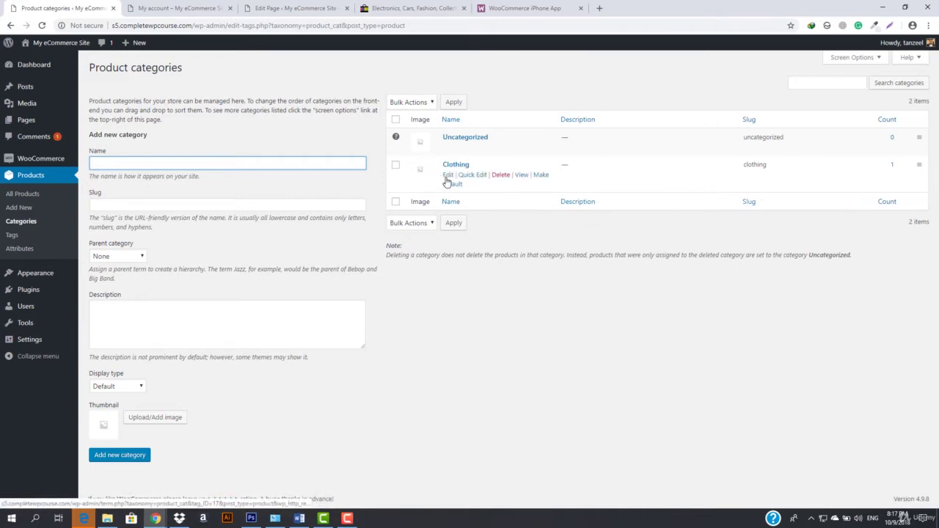
left_click(448, 176)
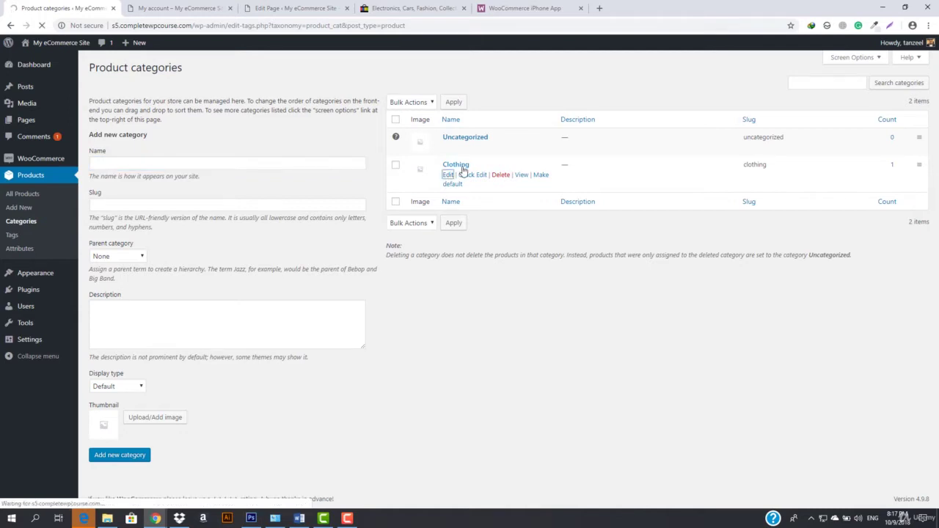
Close the unneeded browser tabs and load pixabay.com in the tab showing the store's order page
middle_click(409, 3)
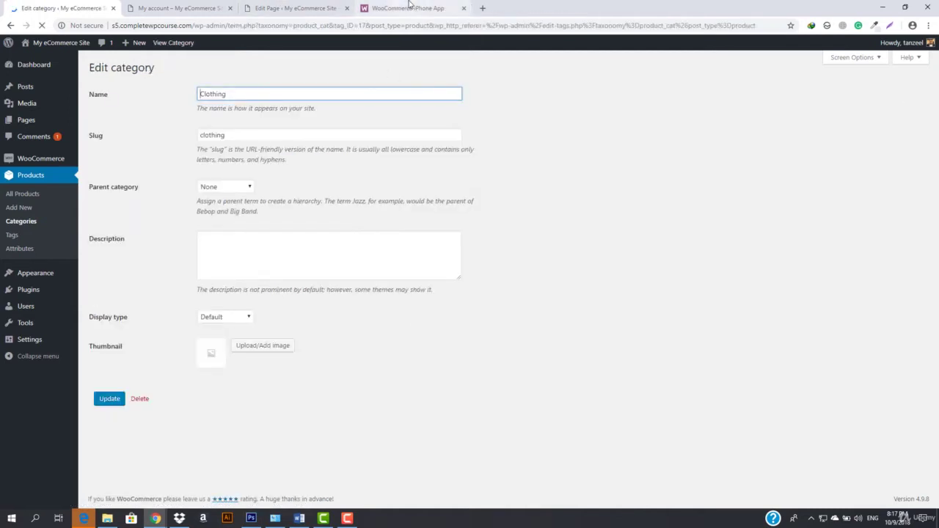
middle_click(409, 4)
middle_click(278, 5)
left_click(158, 6)
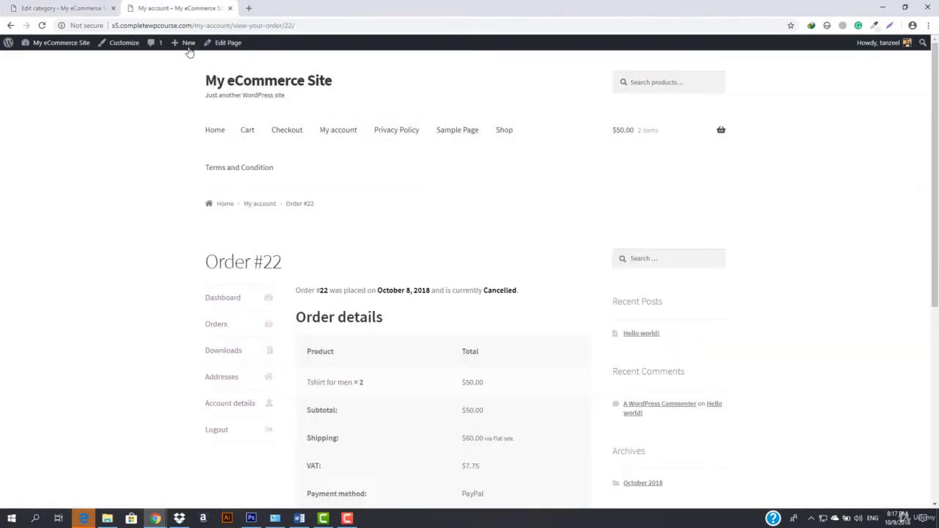
left_click(209, 26)
type("pixabay.com")
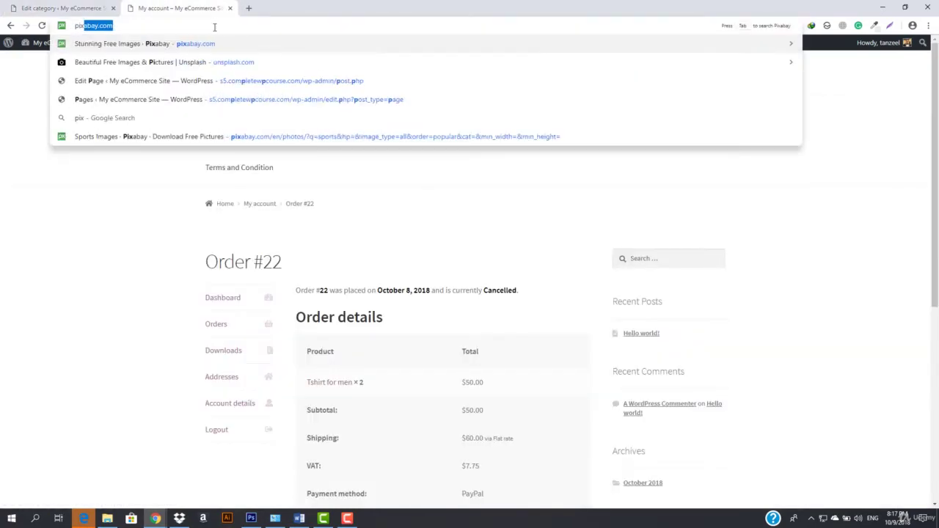
key("Return")
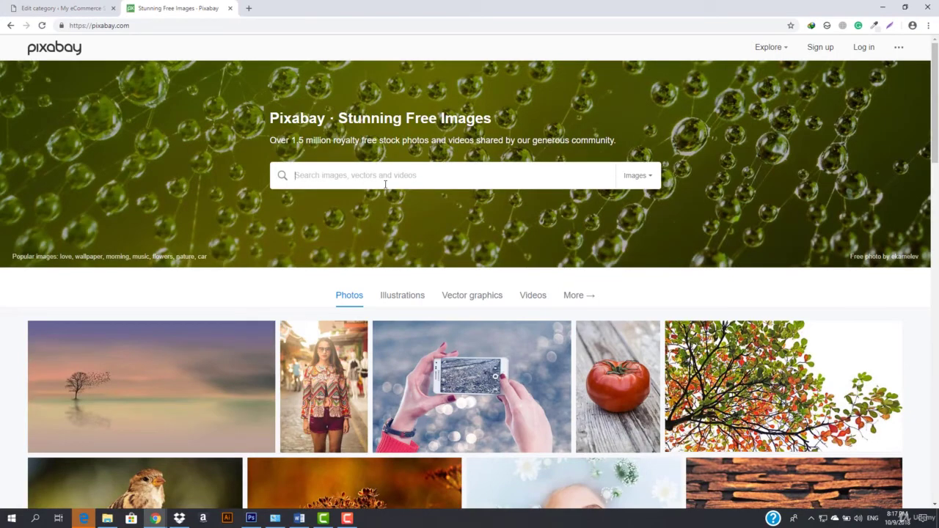
Search Pixabay for "clothing" and open the forest photo of a woman in a red plaid shirt
type("clothing")
key("Return")
scroll(416, 379, "down", 10)
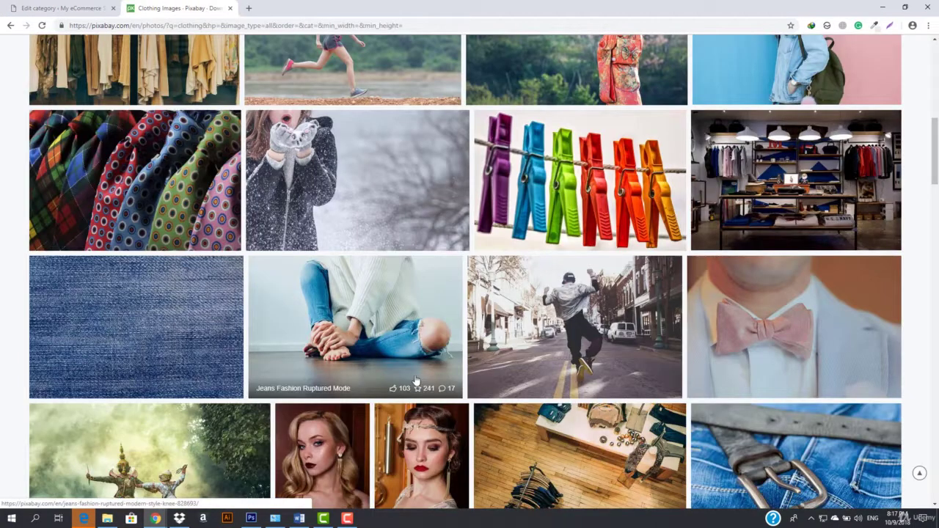
scroll(416, 379, "down", 3)
scroll(851, 218, "up", 3)
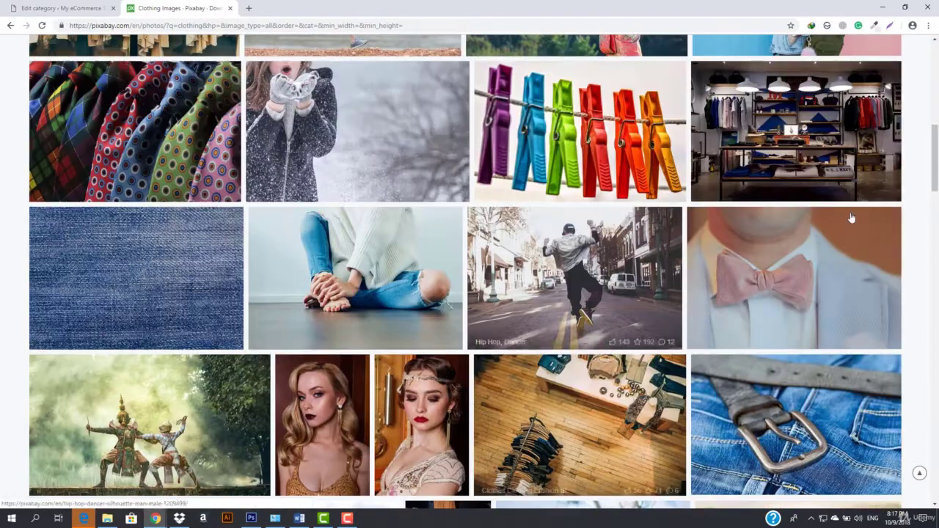
scroll(850, 218, "up", 10)
left_click(334, 49)
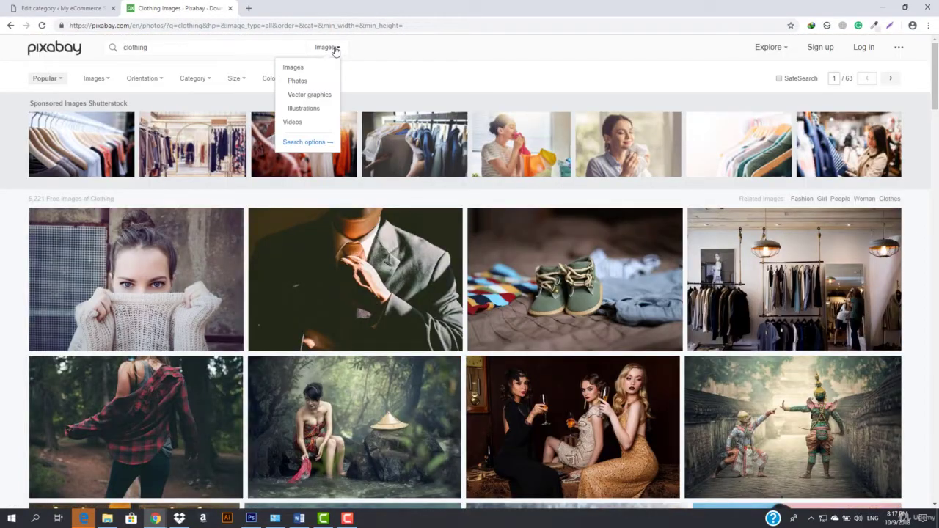
scroll(193, 247, "down", 2)
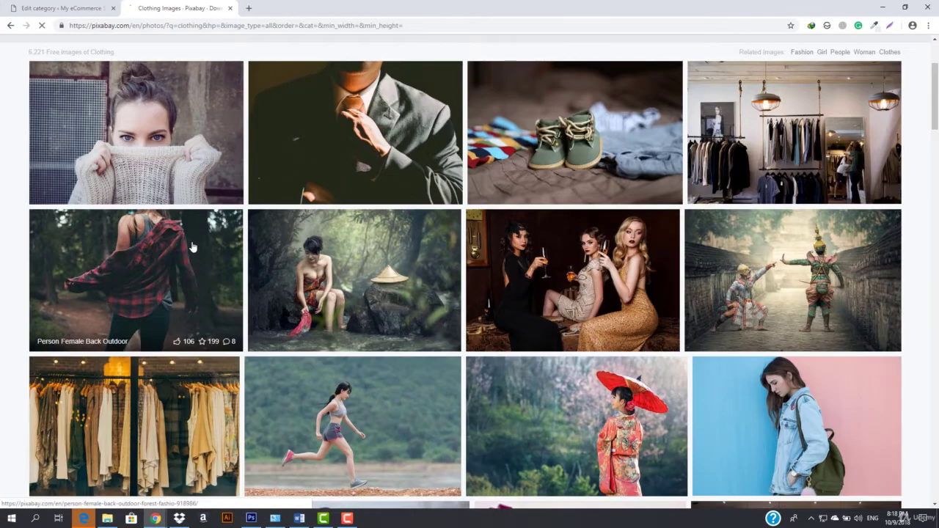
left_click(193, 247)
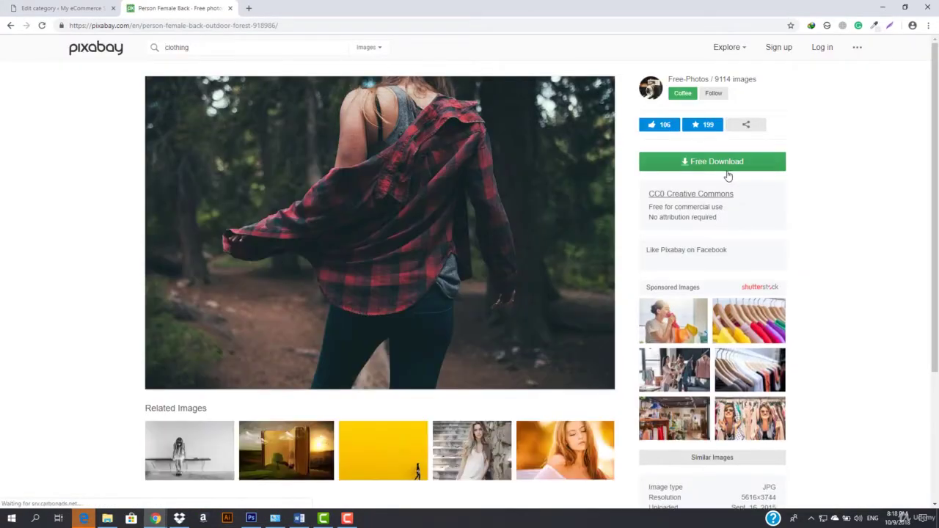
Download the plaid shirt photo as a 640×426 JPG
left_click(731, 165)
left_click(664, 189)
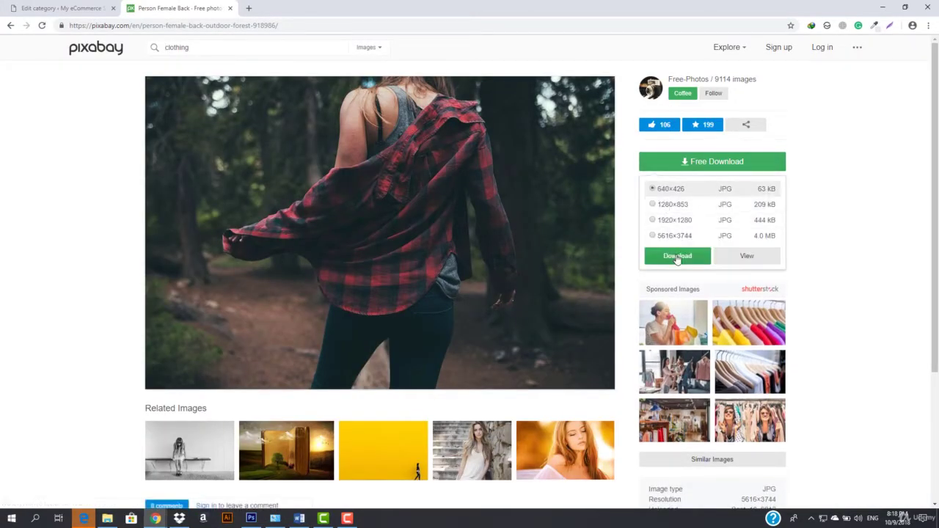
left_click(668, 256)
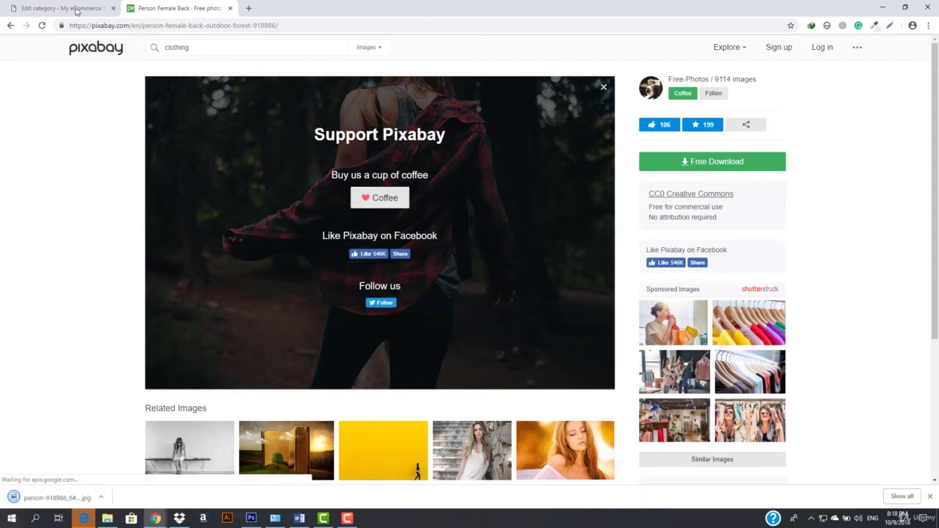
Set person-918986_640.jpg from the media library as the Clothing category's thumbnail, then update the category and return to the category list
left_click(82, 6)
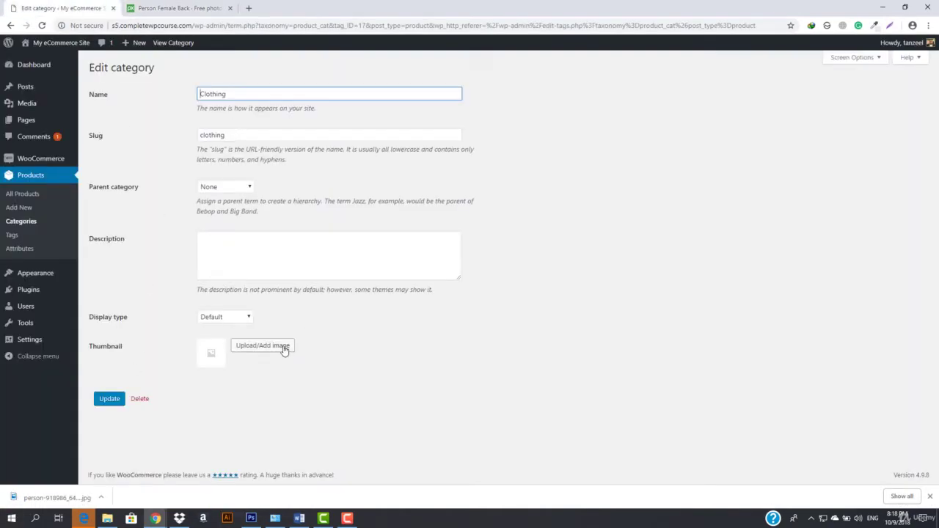
left_click(285, 351)
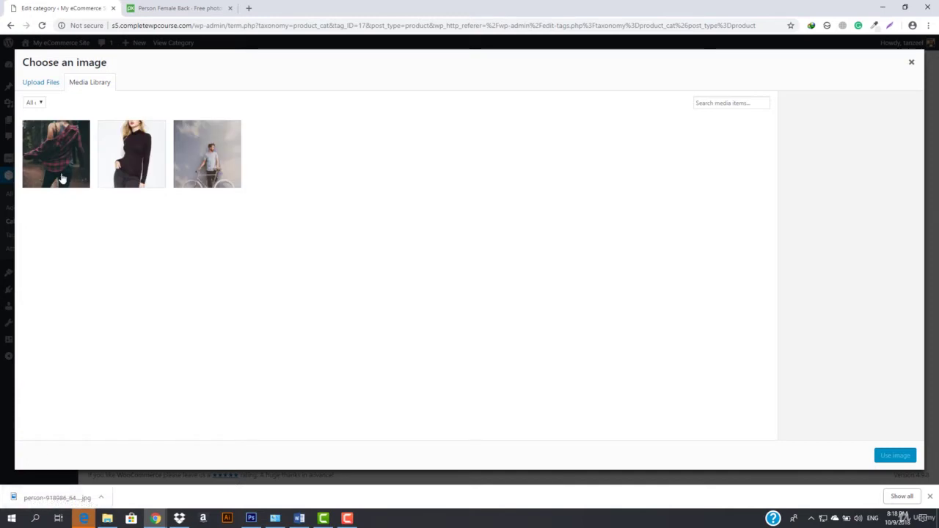
left_click(62, 178)
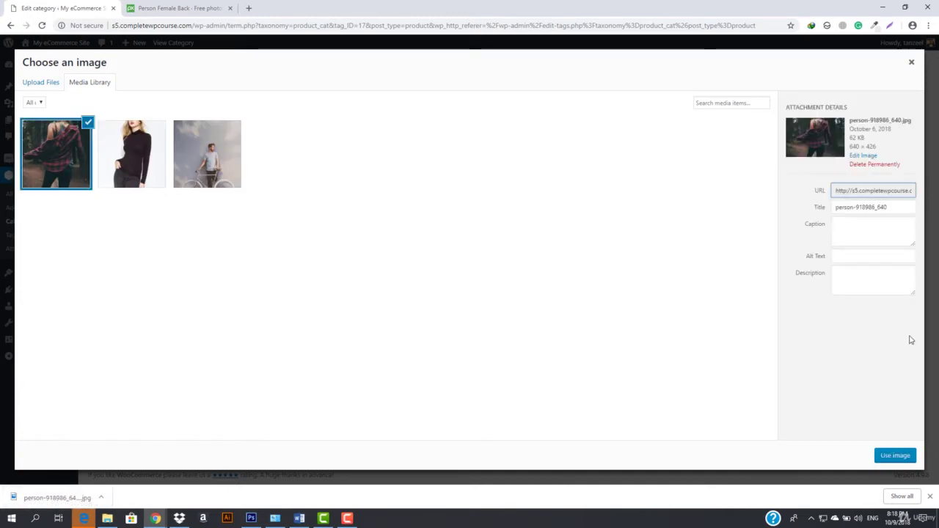
left_click(894, 456)
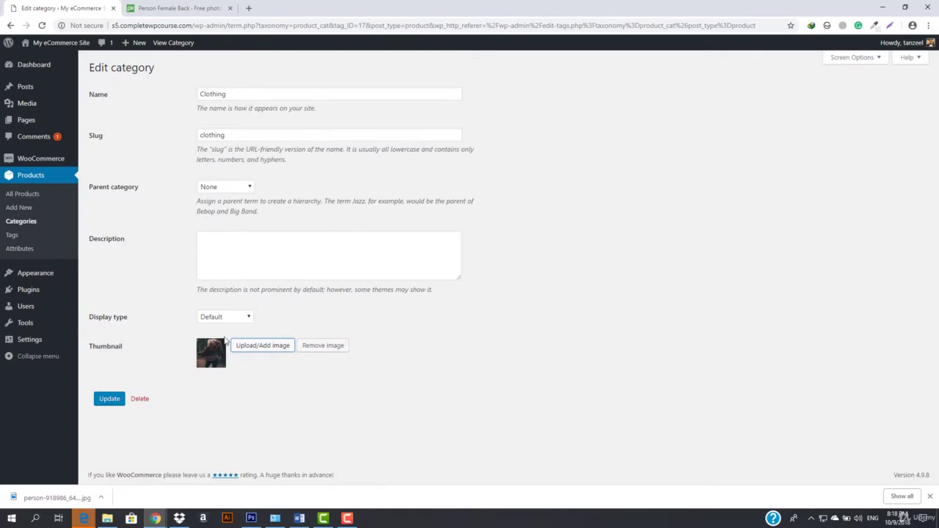
left_click(103, 404)
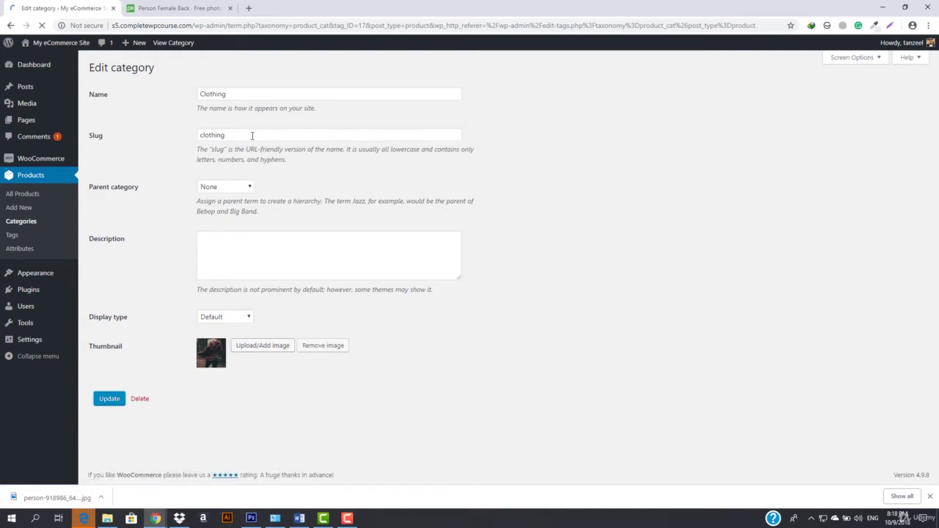
left_click(134, 103)
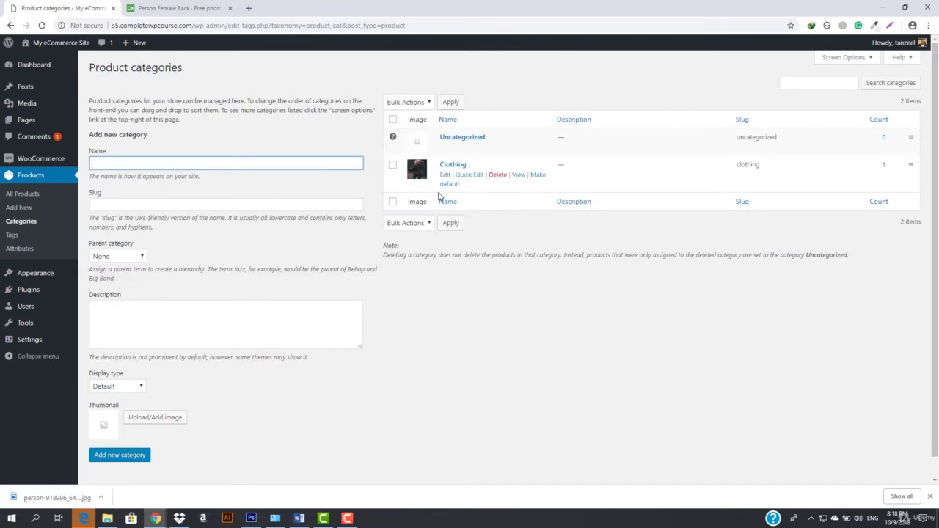
Fill in a new product category named Men with Clothing as its parent, and open the thumbnail image chooser
mouse_move(456, 169)
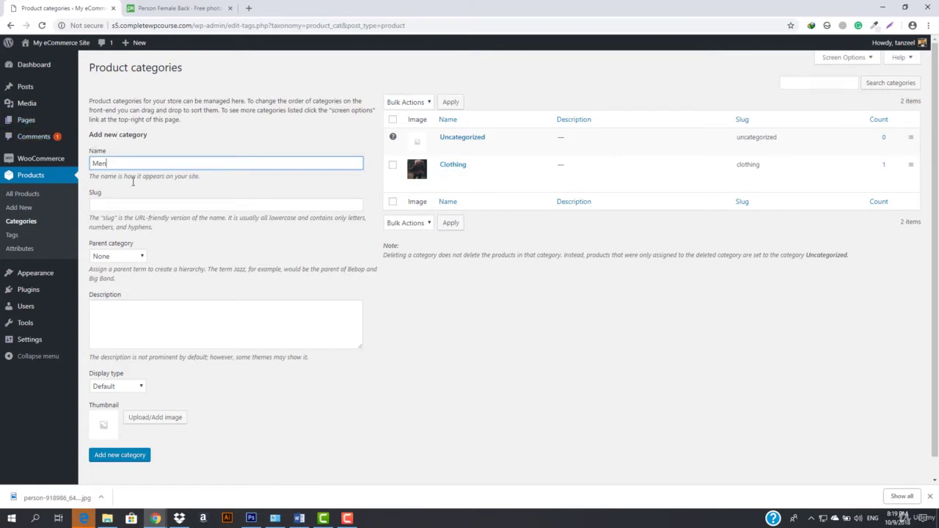
left_click(118, 257)
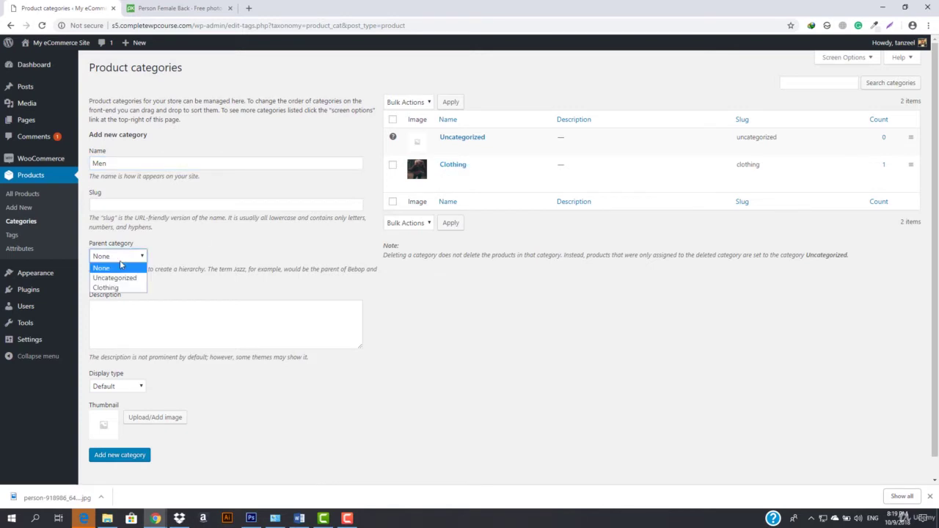
left_click(124, 287)
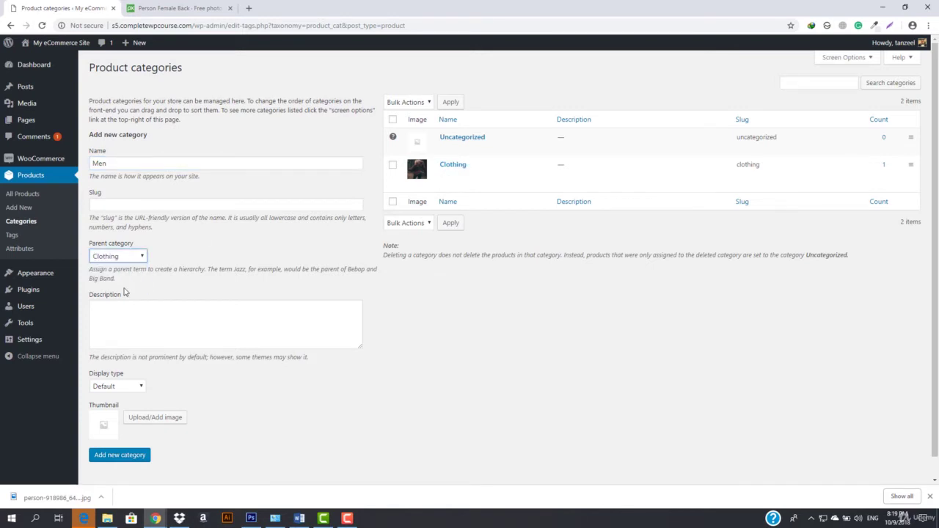
left_click(138, 327)
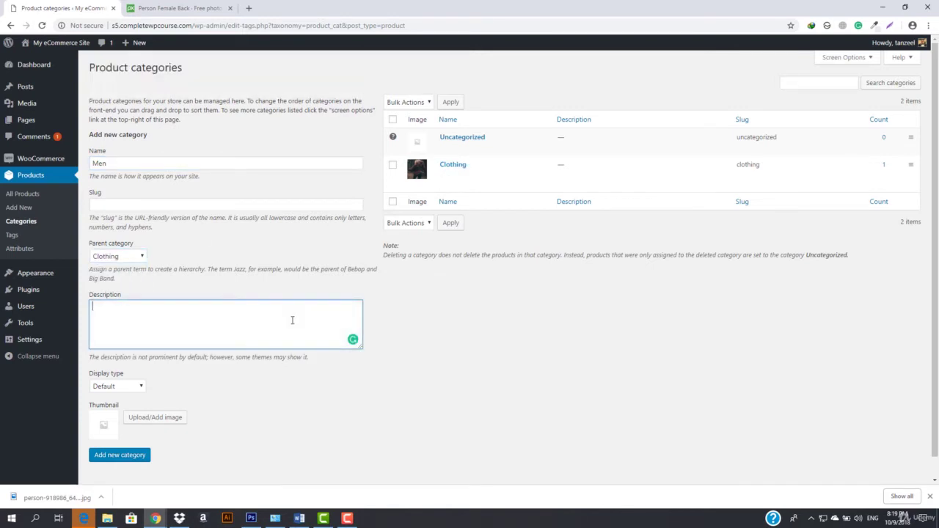
left_click(160, 425)
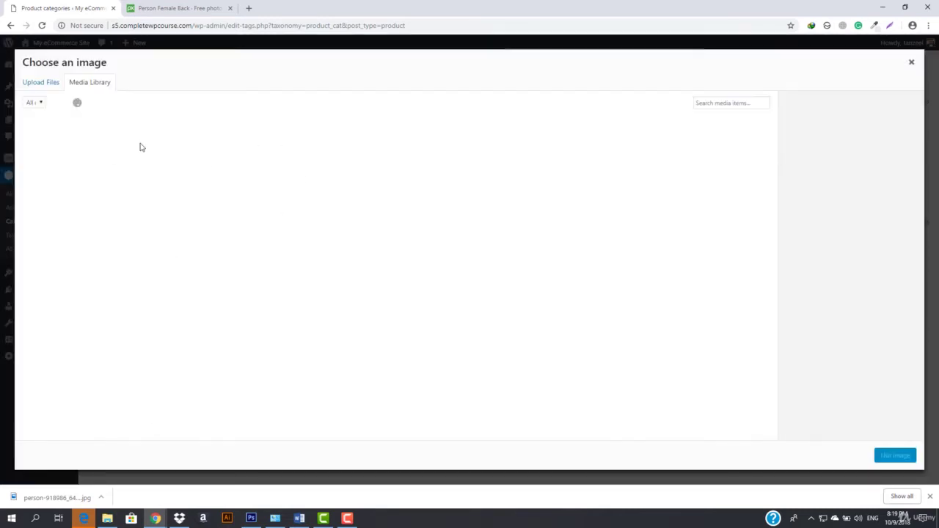
Search Pixabay for "men" and filter the results to transparent images
left_click(172, 9)
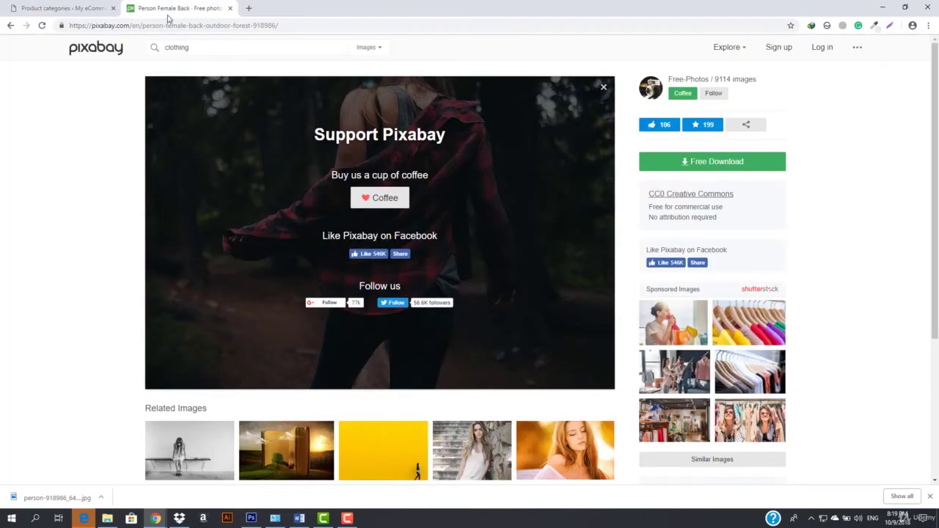
triple_click(317, 46)
type("m.en")
key("Return")
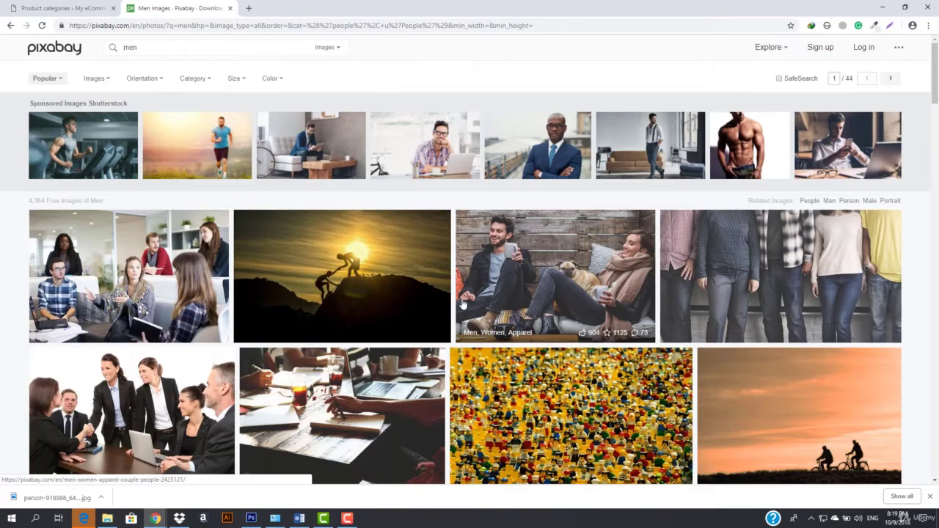
left_click(271, 81)
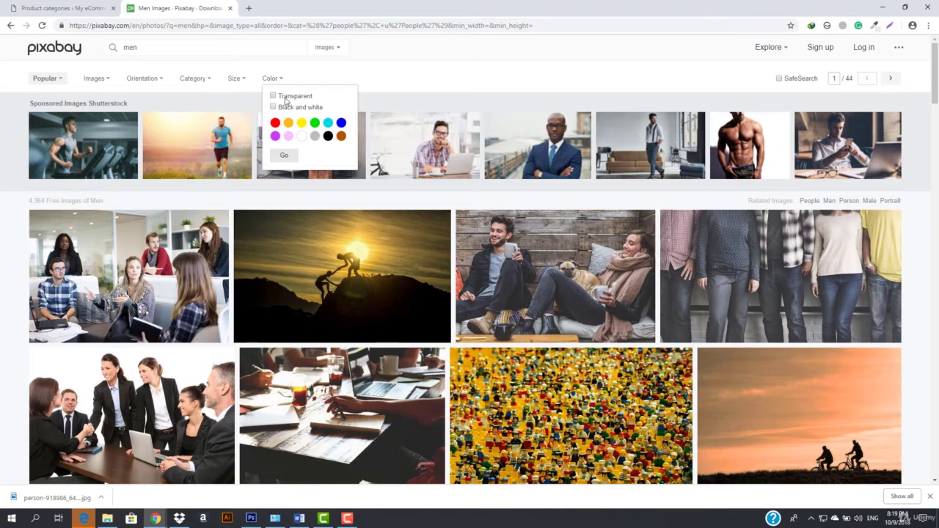
left_click(284, 155)
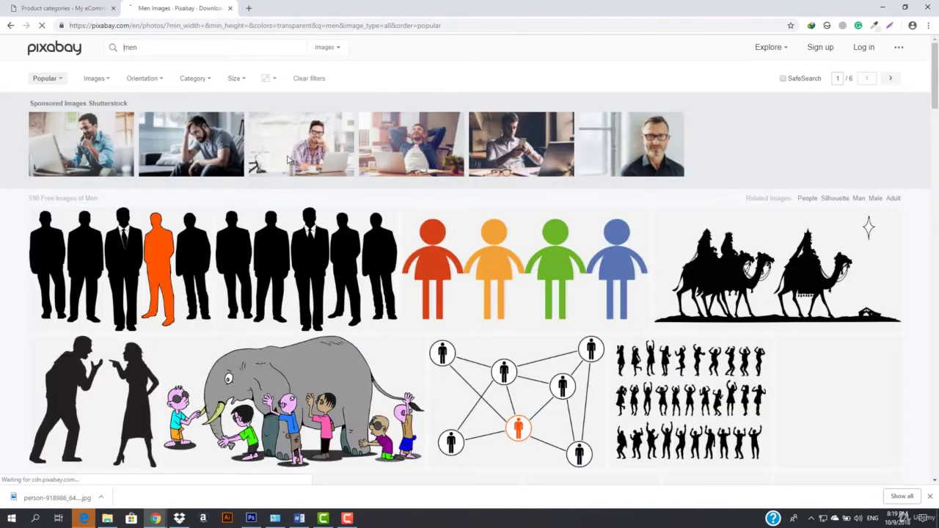
Browse the transparent results and open the Men, Sketch, Fashion illustration of a man in a black jacket and blue trousers
scroll(471, 380, "down", 7)
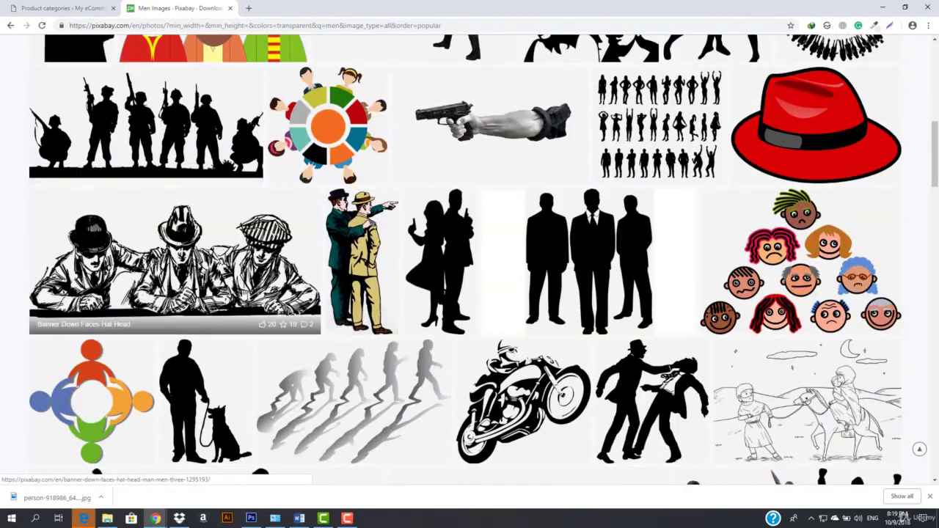
scroll(394, 260, "down", 6)
scroll(394, 260, "down", 3)
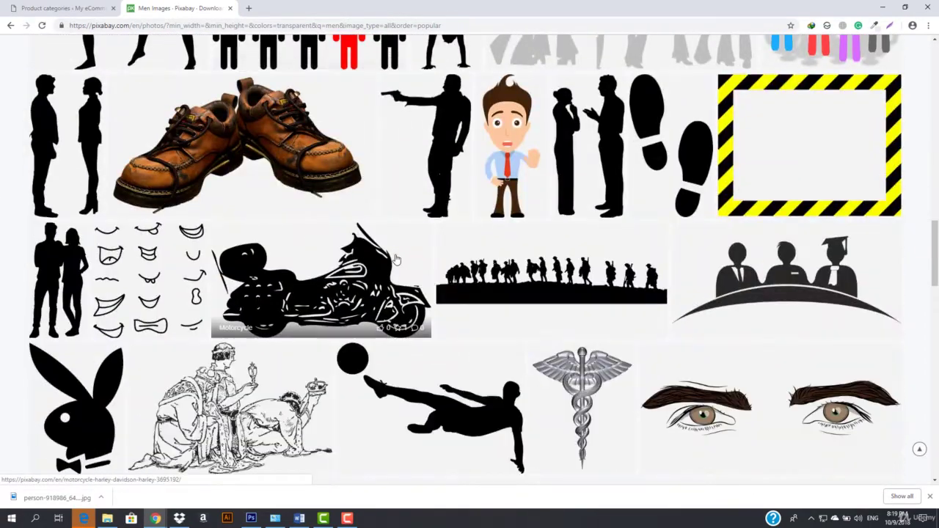
scroll(386, 410, "down", 3)
scroll(386, 410, "down", 3)
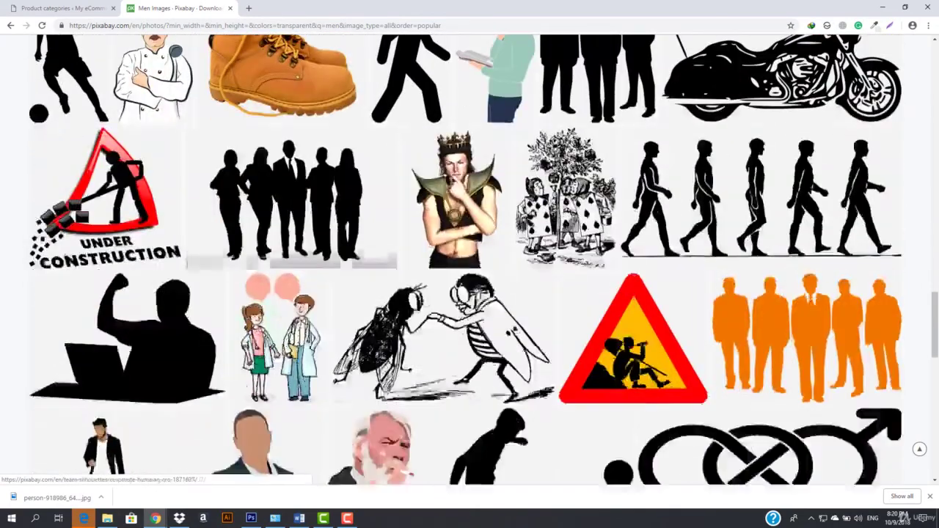
scroll(411, 330, "up", 4)
scroll(480, 230, "down", 7)
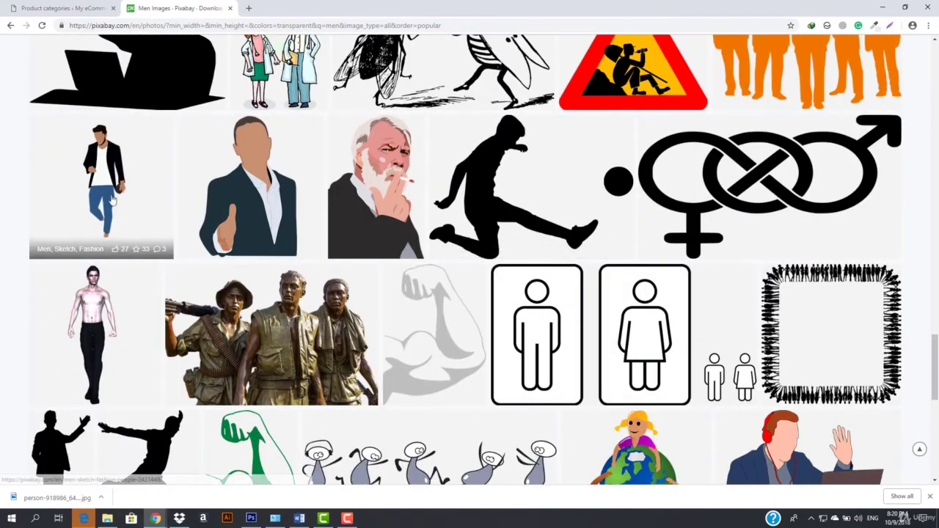
left_click(146, 220)
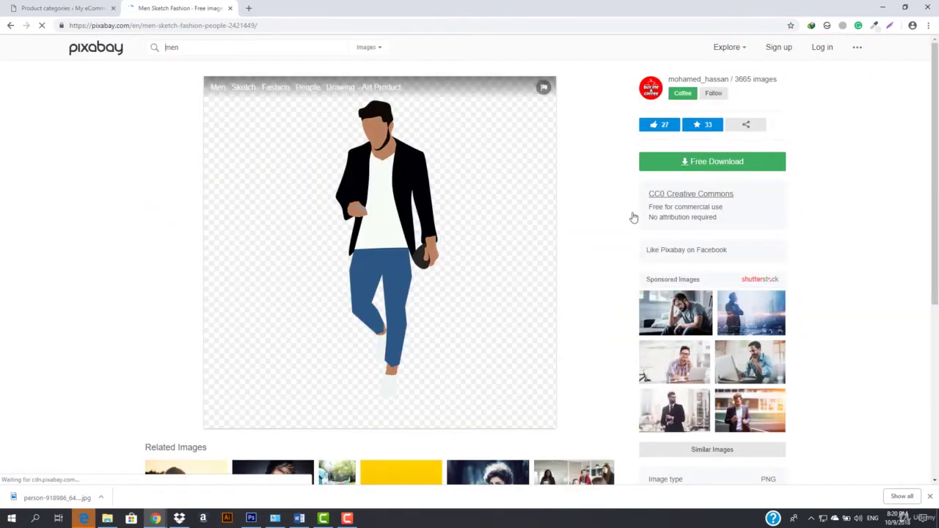
Download the man illustration from Pixabay as the 640×640 PNG
left_click(707, 162)
left_click(679, 190)
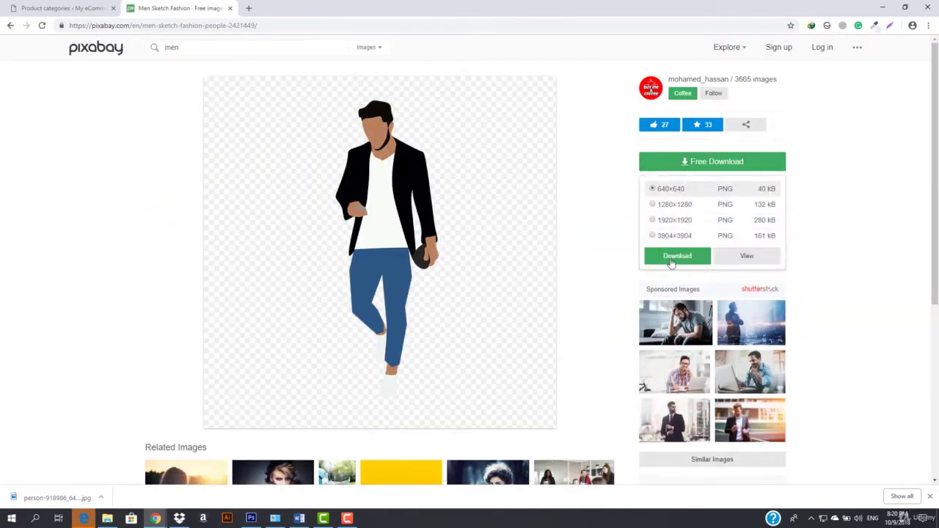
left_click(676, 256)
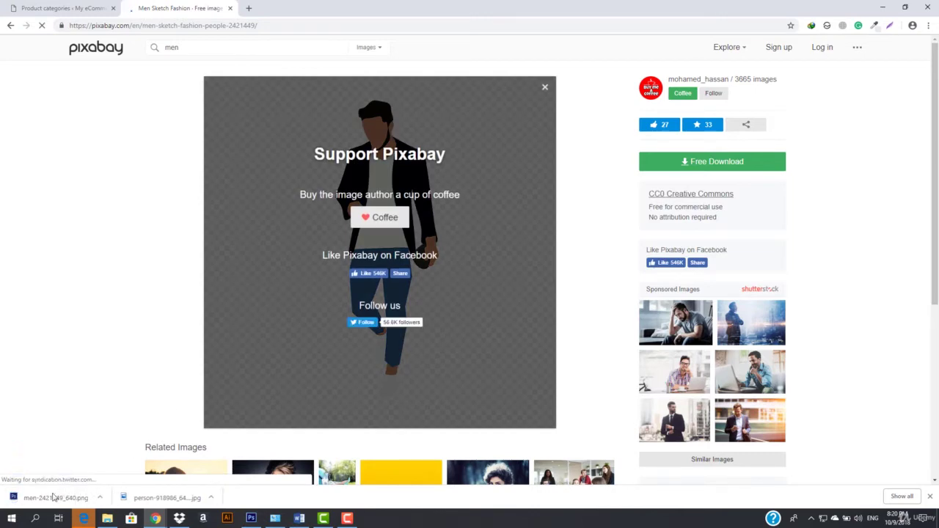
Upload men-2421449_640.png as the Men category's thumbnail in WooCommerce and add the category
left_click(63, 8)
left_click_drag(53, 498, 311, 345)
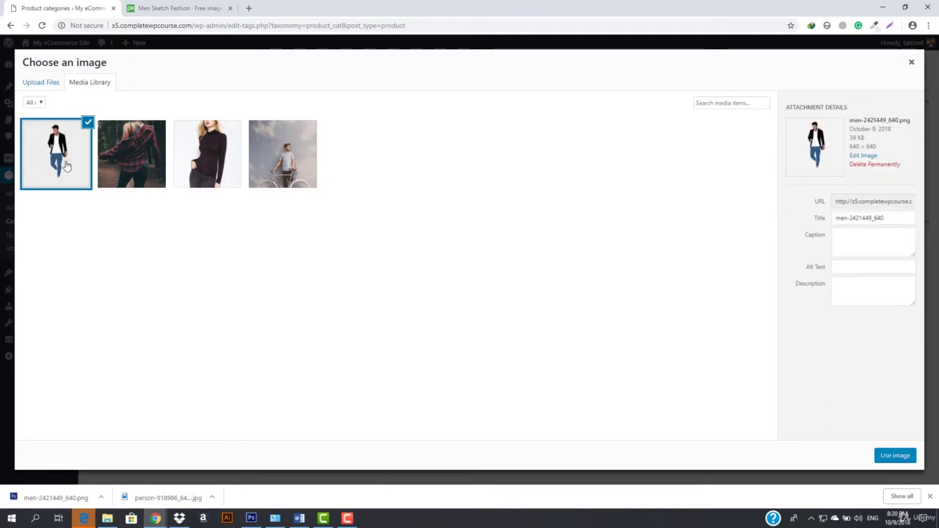
left_click(895, 455)
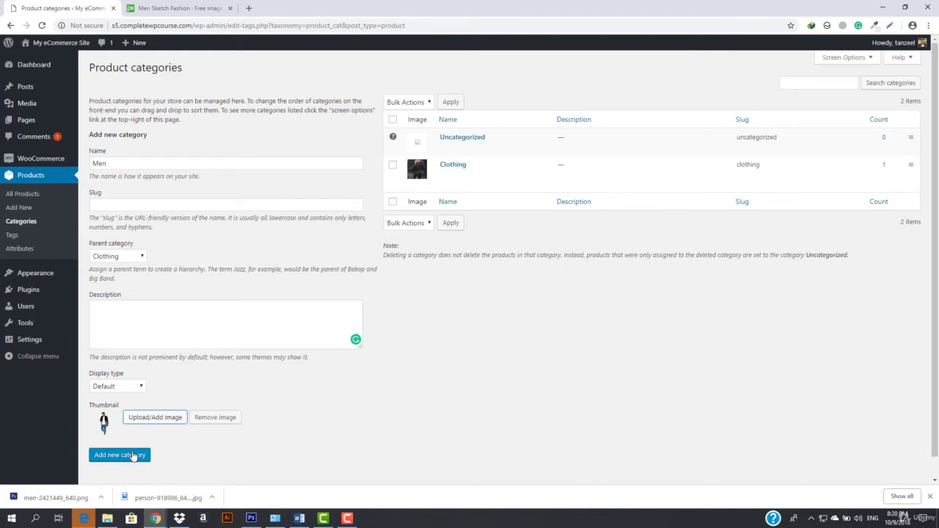
left_click(132, 456)
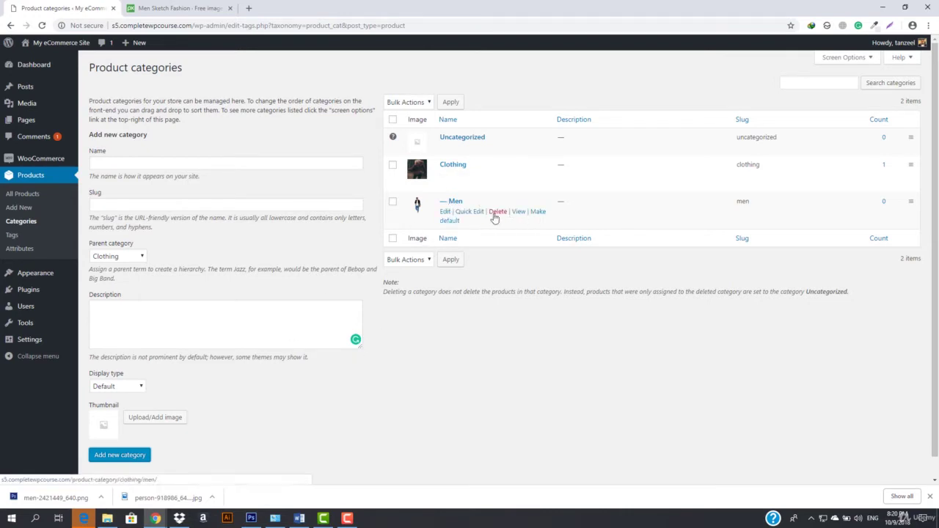
Add a product category named Women under Clothing, with model-1773191_640.jpg from the media library as its thumbnail
left_click(129, 163)
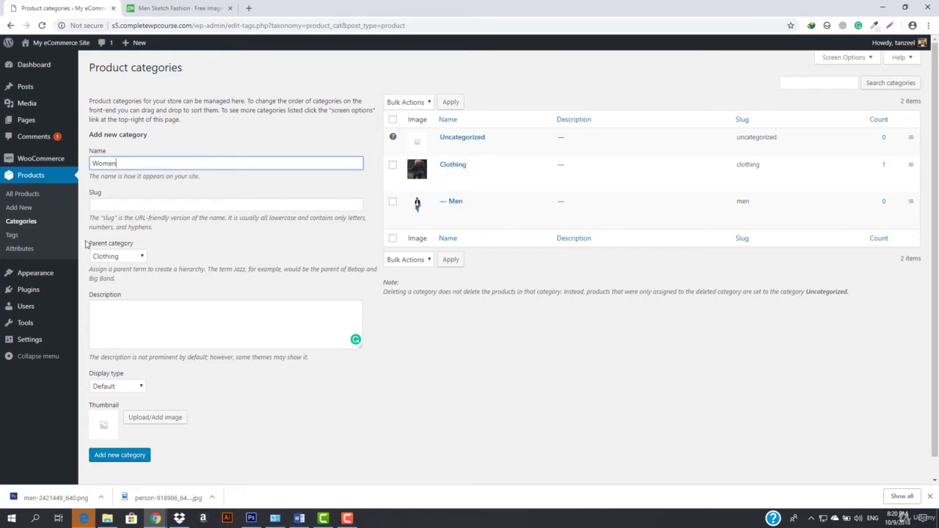
left_click(147, 342)
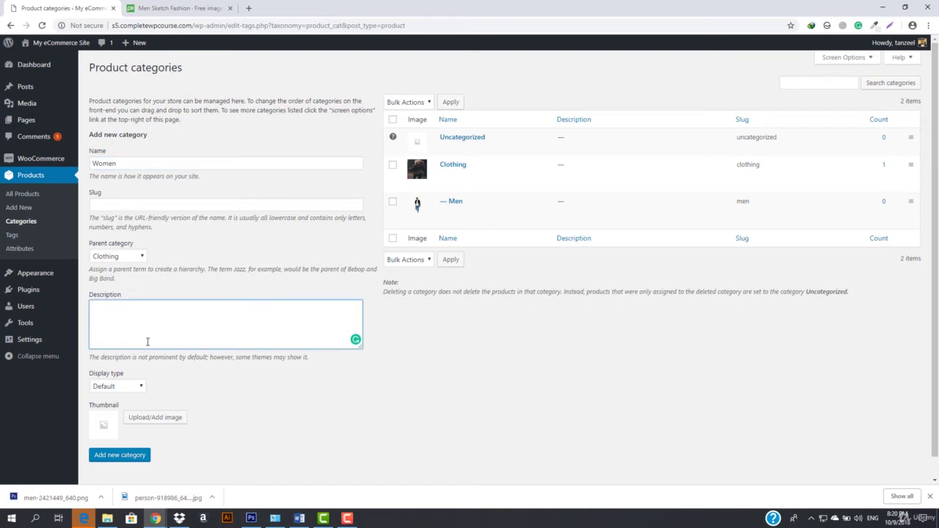
left_click(156, 421)
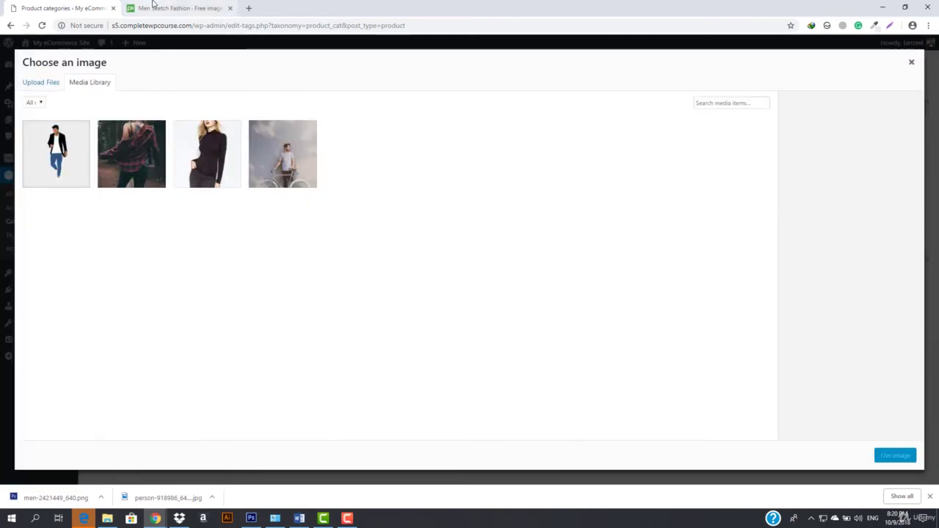
left_click(213, 143)
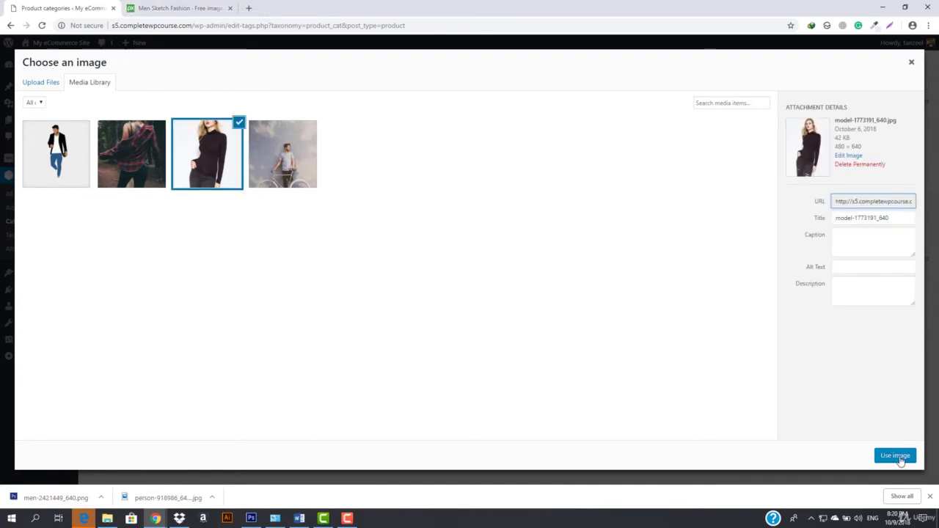
left_click(896, 457)
left_click(129, 458)
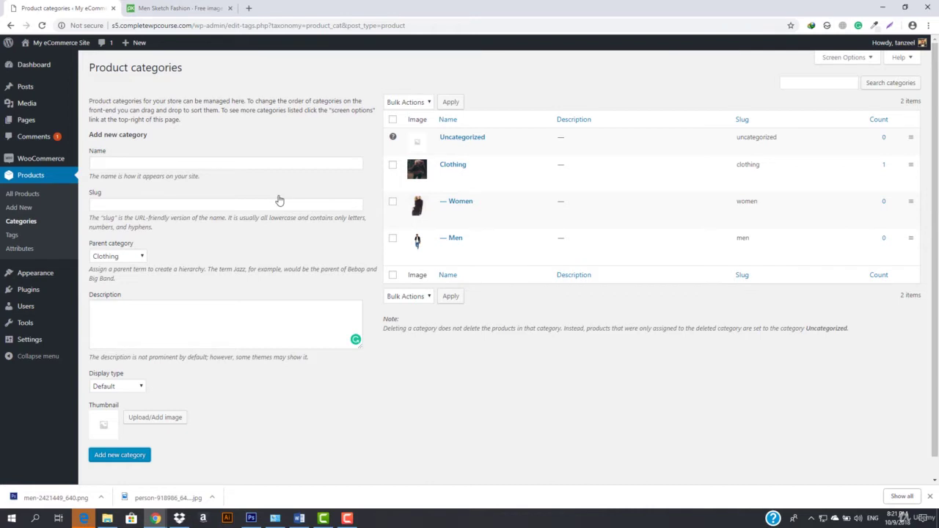
Review the display type options and examine the Clothing category's store page in a new tab, then return to the category list
left_click(117, 386)
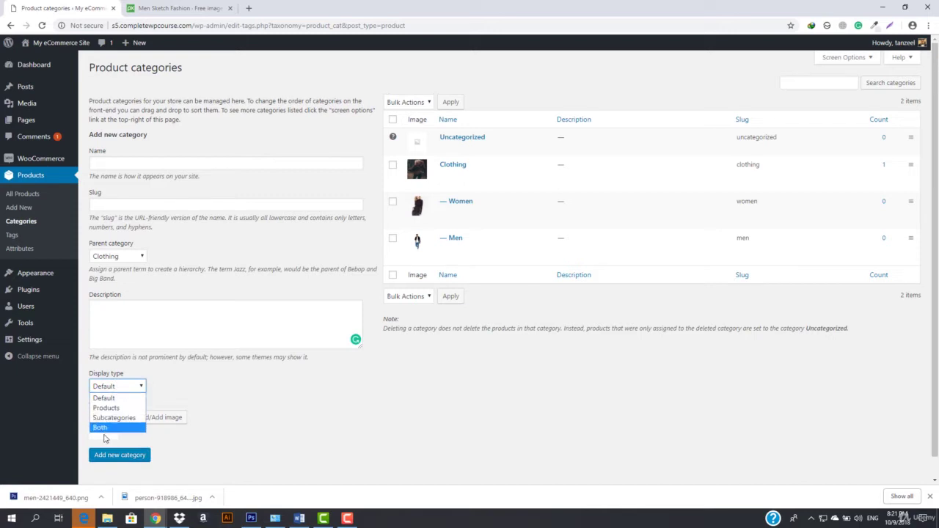
left_click(359, 410)
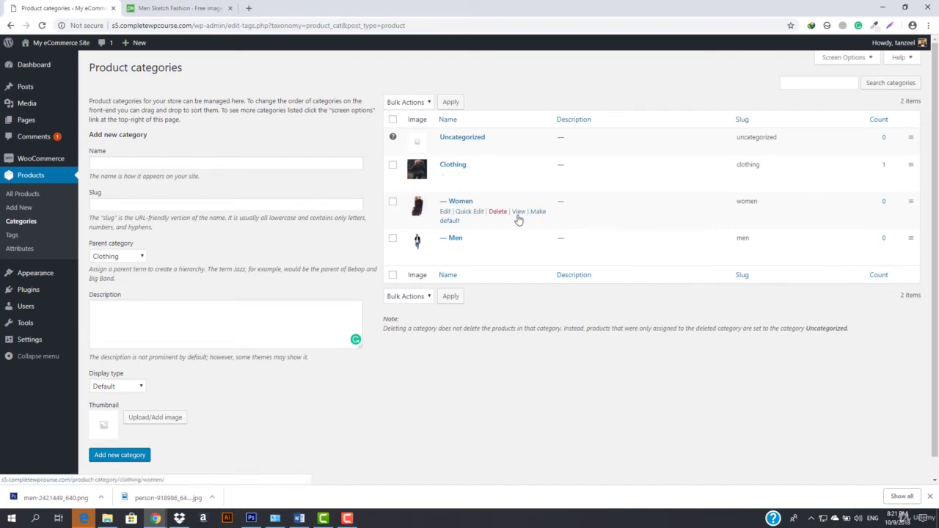
right_click(519, 175)
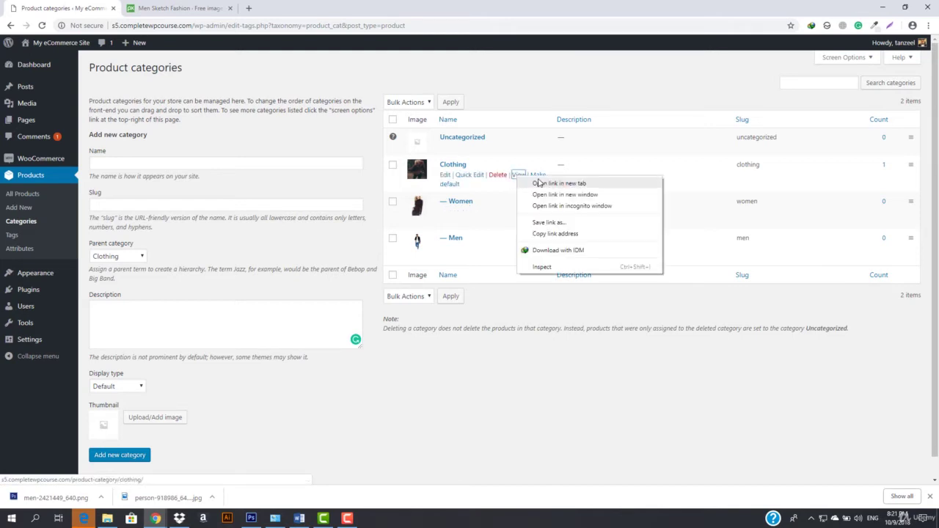
left_click(558, 181)
left_click(171, 9)
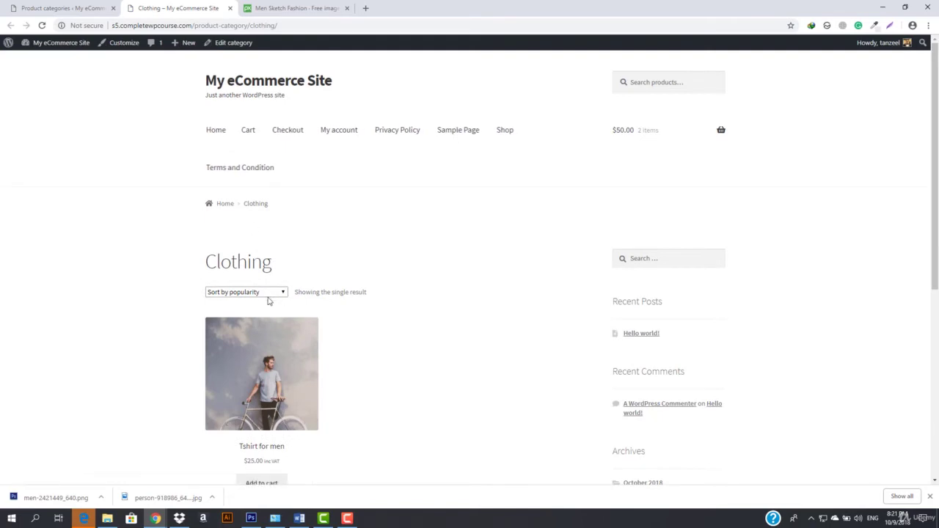
left_click_drag(205, 263, 321, 287)
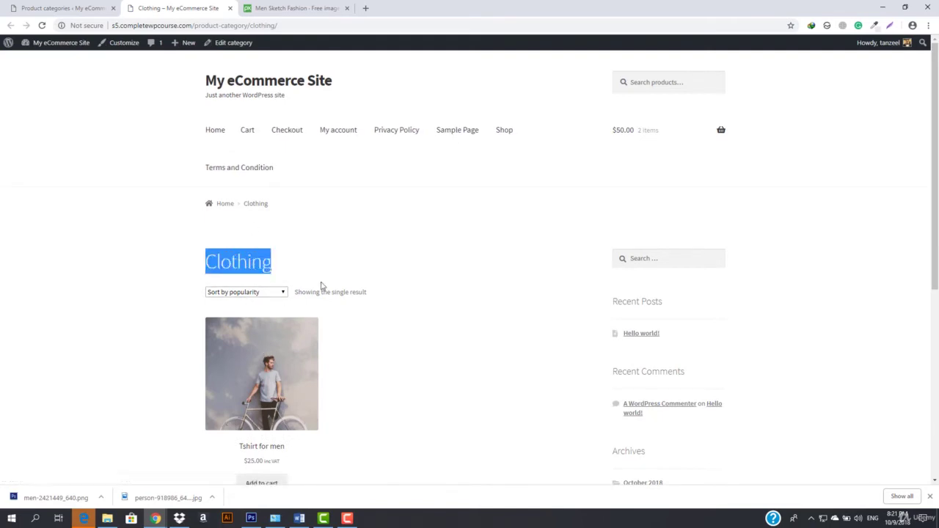
left_click(321, 287)
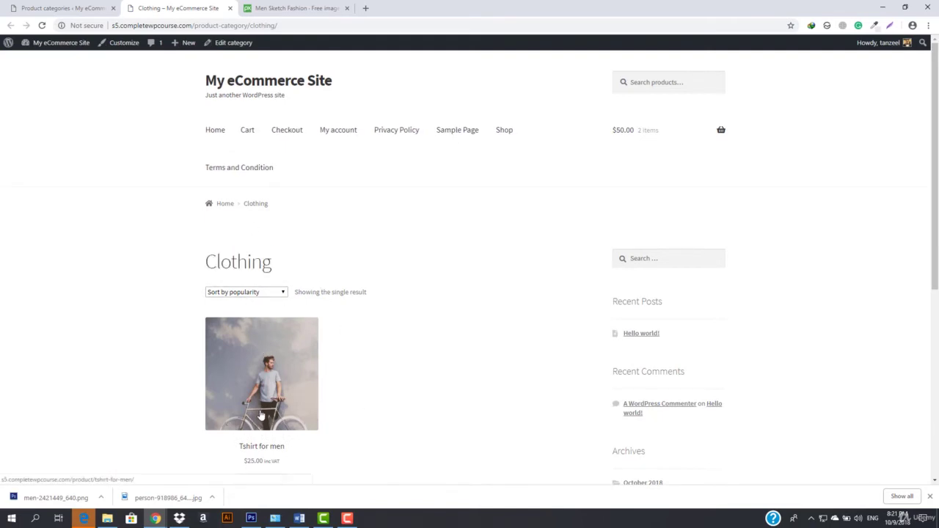
scroll(261, 414, "down", 2)
left_click(72, 4)
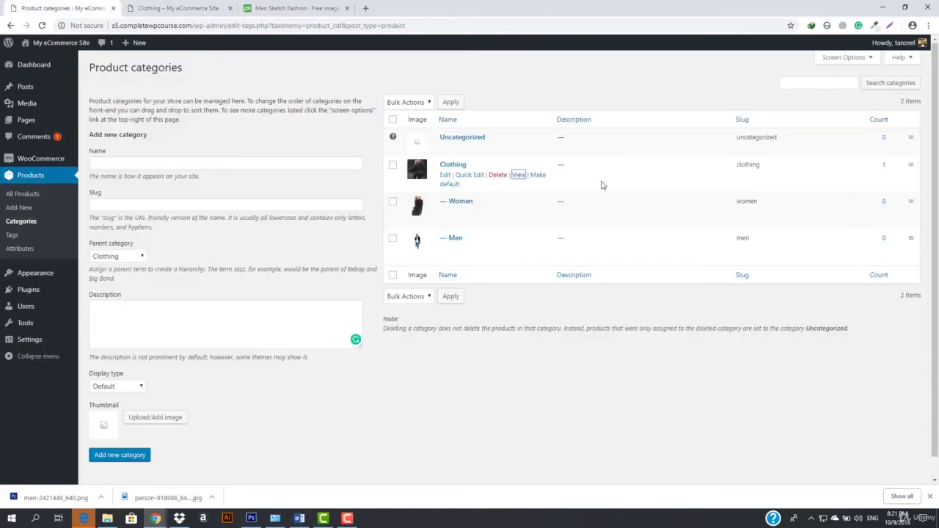
Edit the Clothing category to use the Subcategories display type and update it
left_click(463, 176)
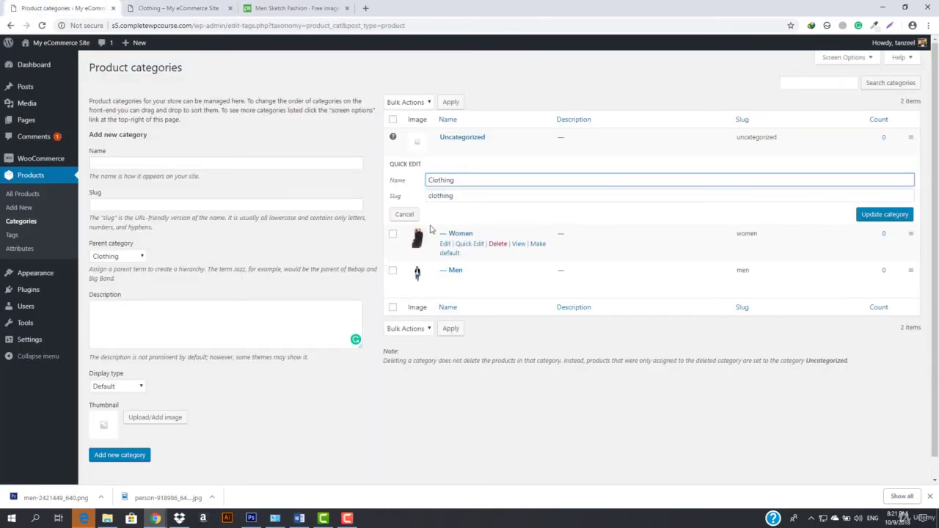
key("Return")
left_click(444, 175)
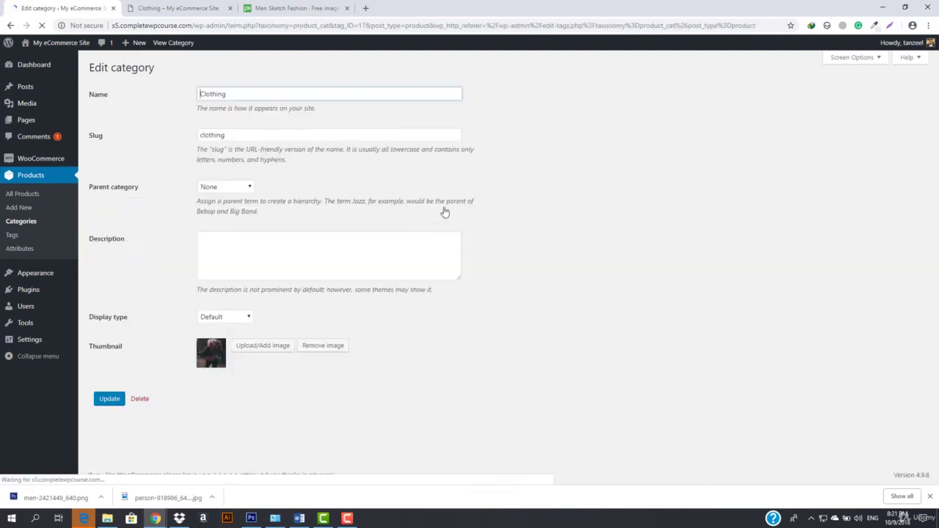
left_click(223, 323)
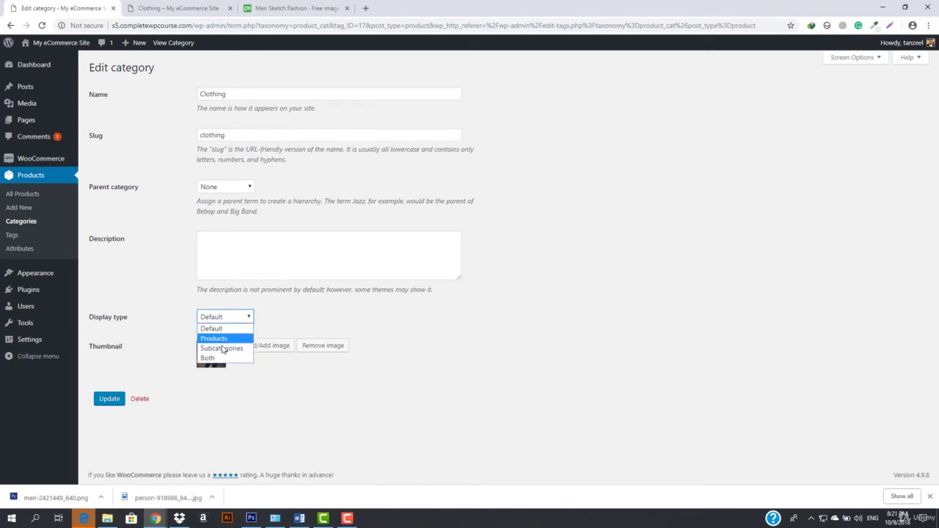
left_click(225, 347)
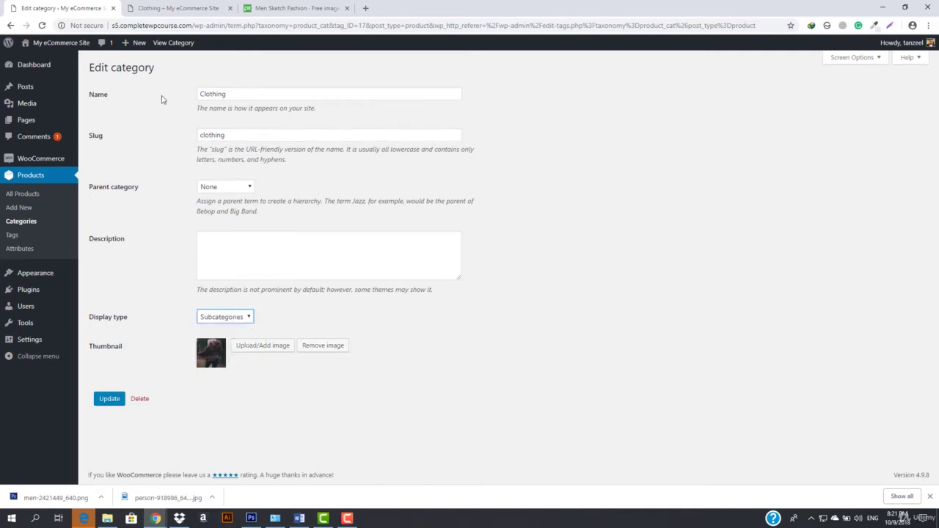
left_click(100, 402)
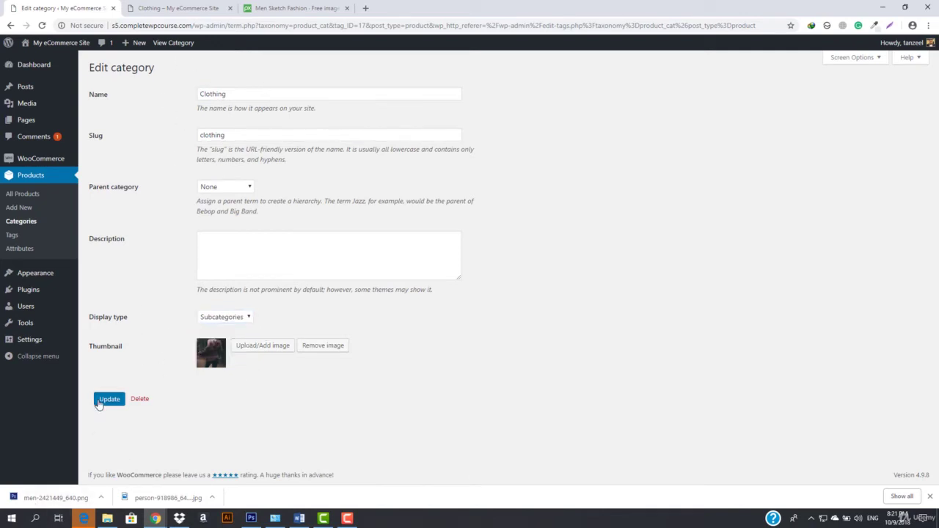
Reload the Clothing store page and compare what it shows with the category's saved display type
left_click(187, 8)
left_click(307, 27)
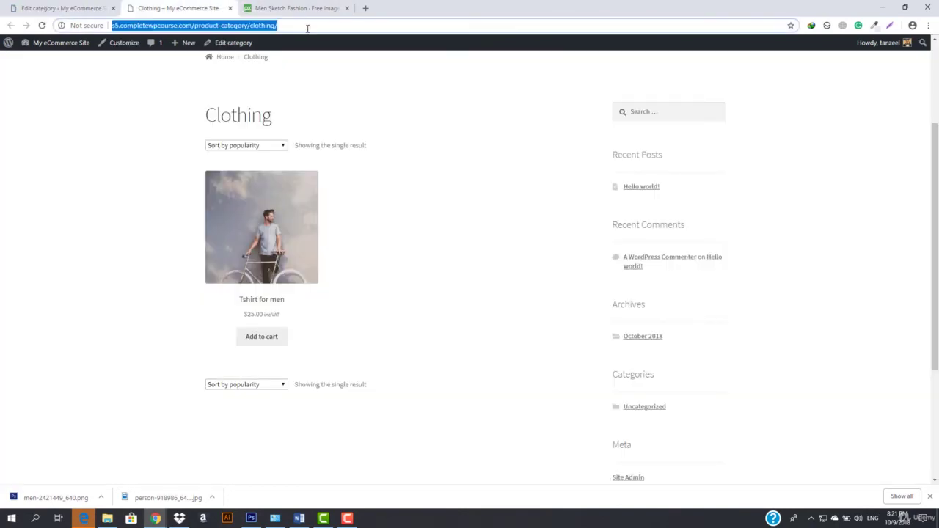
key("Return")
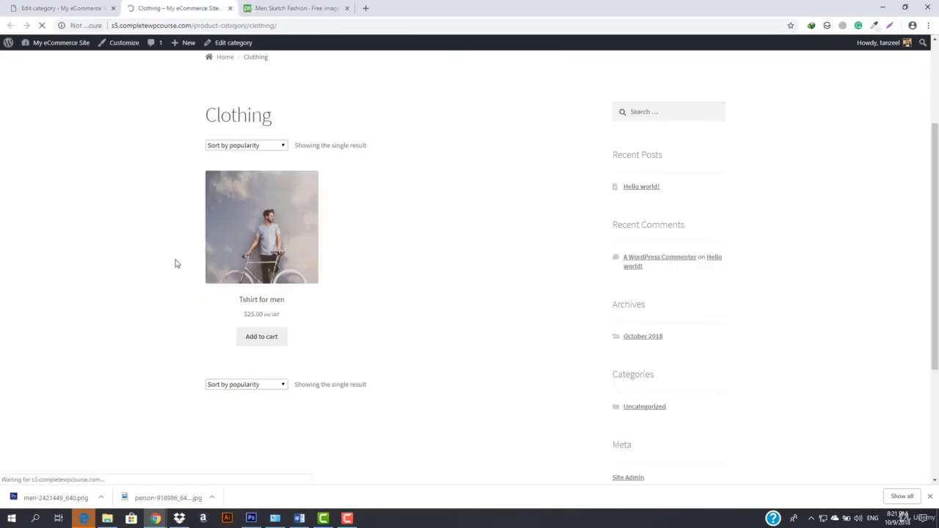
left_click(306, 26)
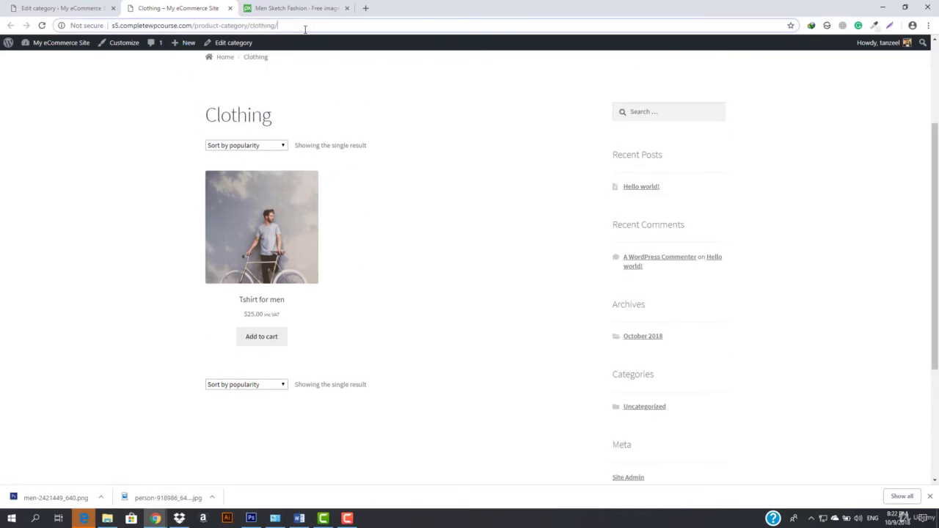
key("Return")
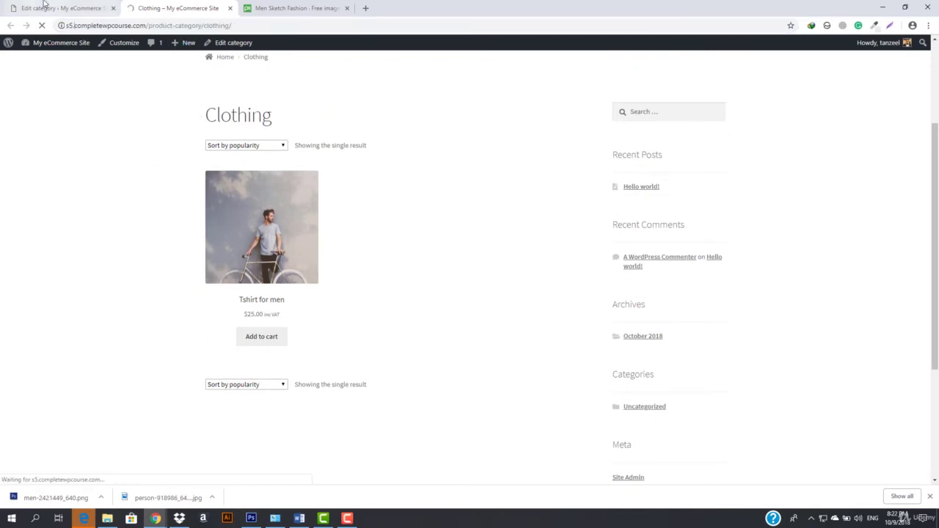
left_click(58, 9)
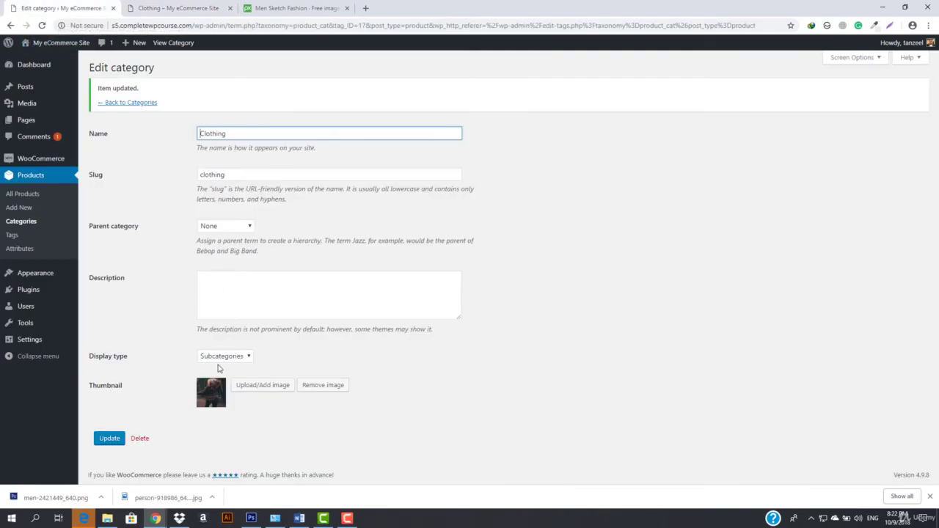
left_click(184, 8)
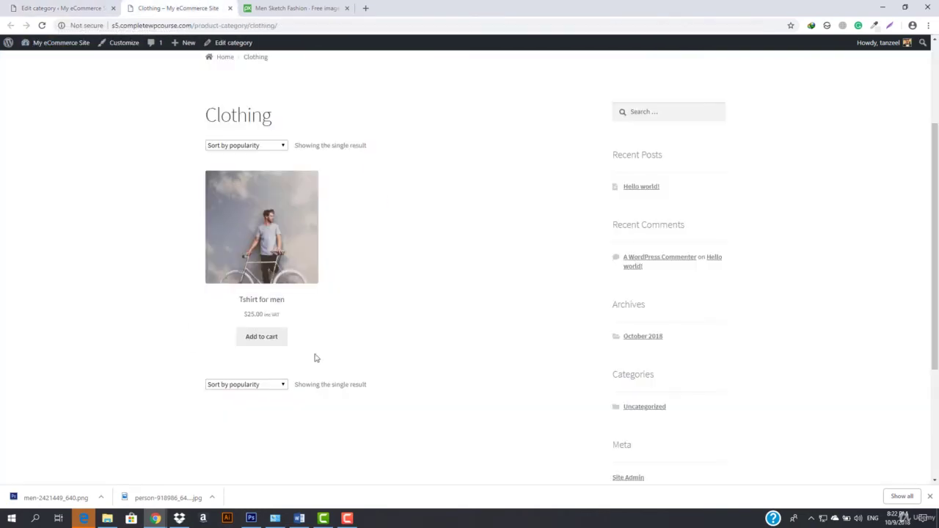
left_click(62, 7)
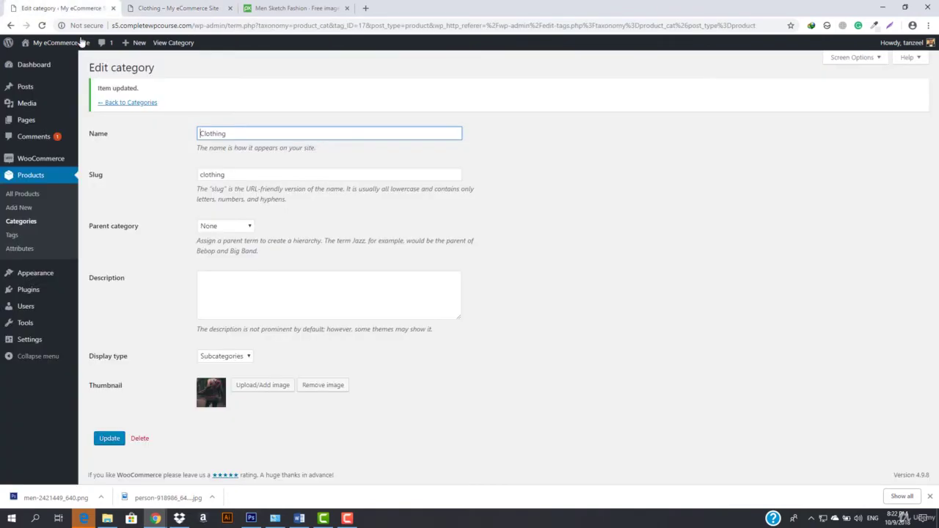
Check the category list in a new tab, then duplicate the Tshirt for men product from the product list
middle_click(130, 102)
left_click(297, 7)
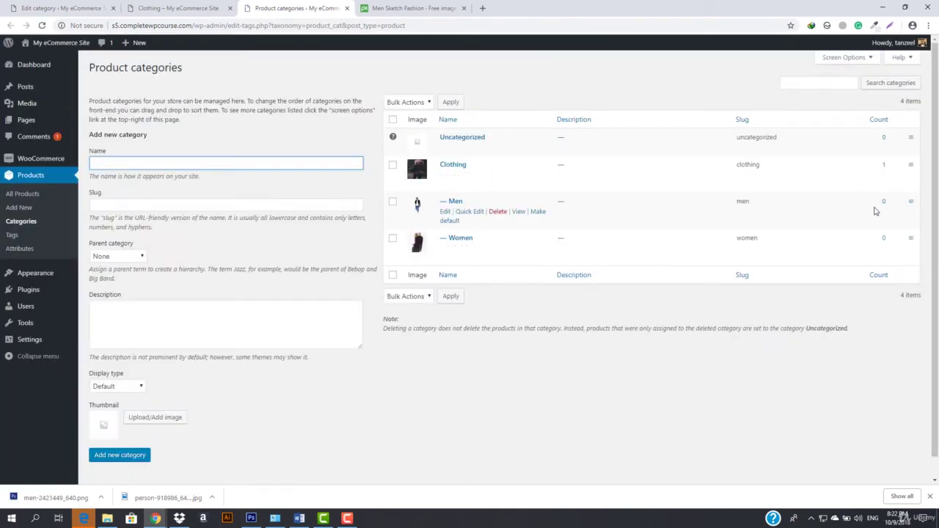
left_click(32, 197)
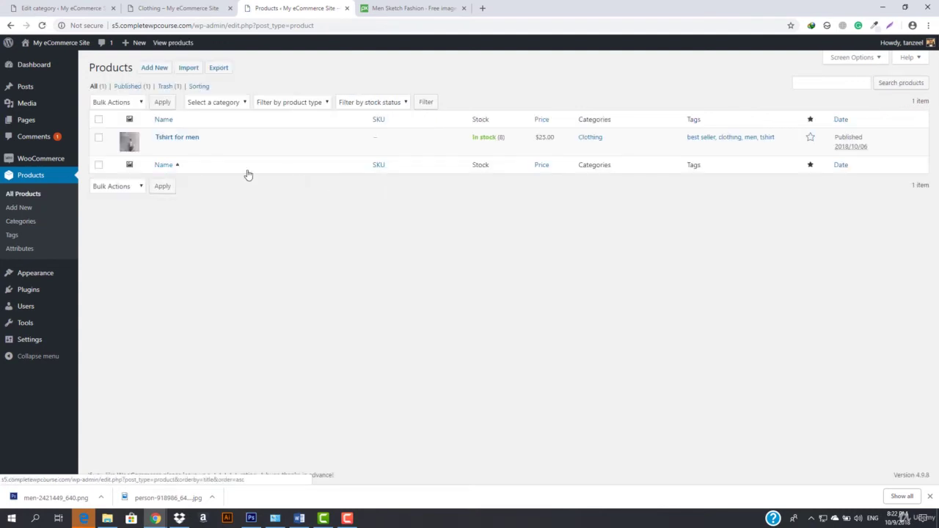
left_click(276, 148)
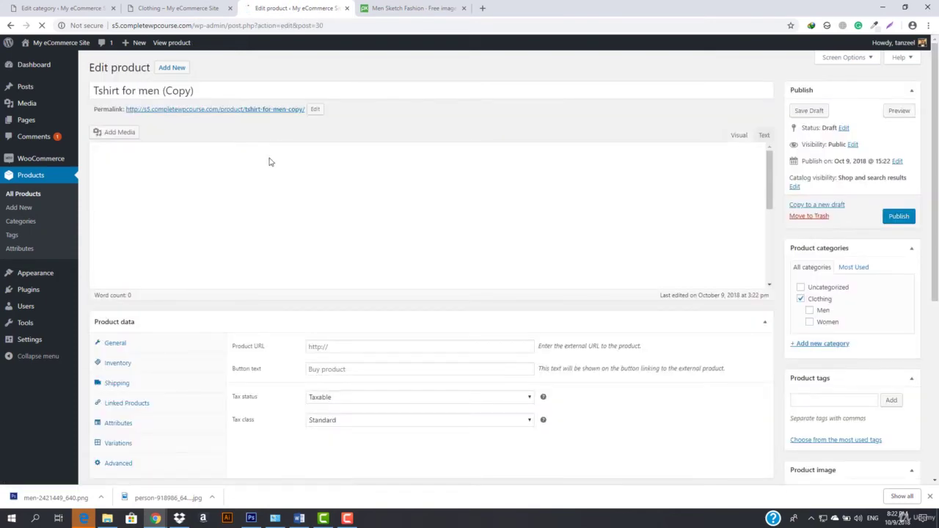
Remove "(Copy)" from the duplicated product's title and review its price, tags and product image
left_click_drag(195, 89, 162, 89)
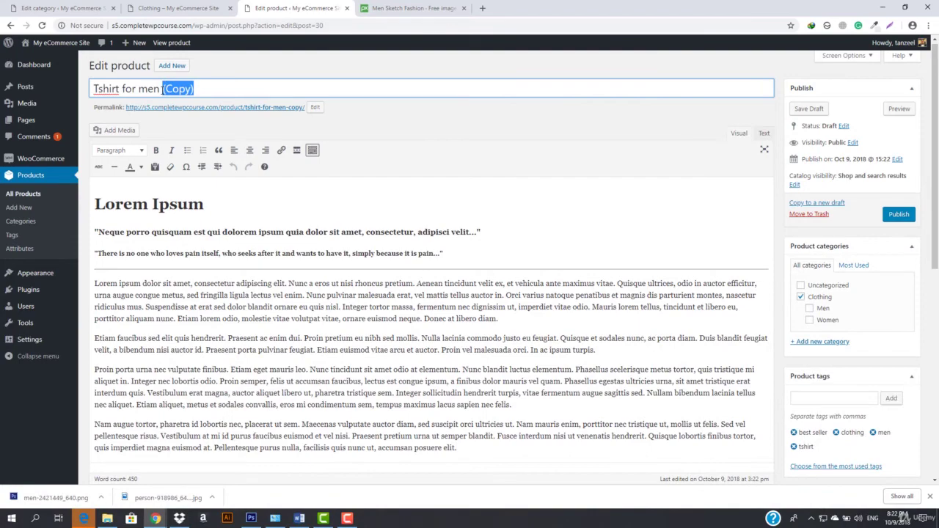
key("BackSpace")
scroll(733, 220, "down", 6)
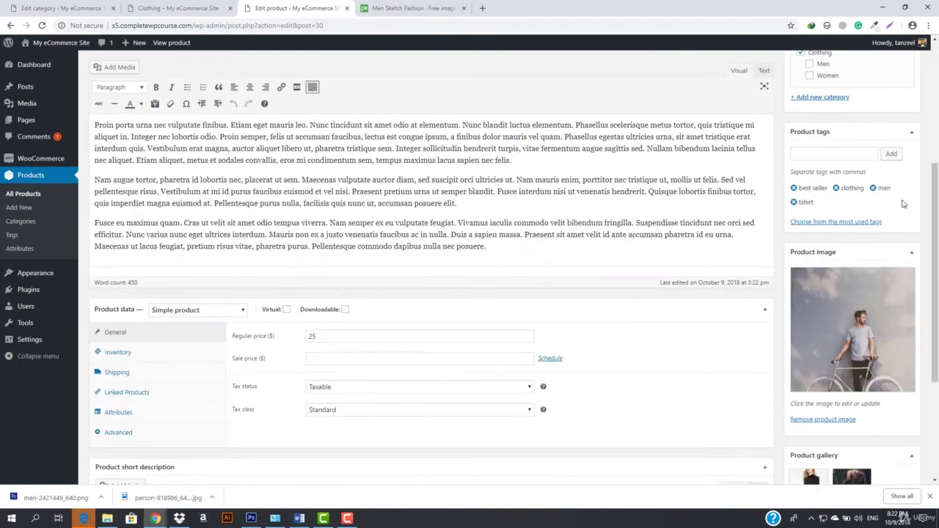
scroll(903, 201, "up", 6)
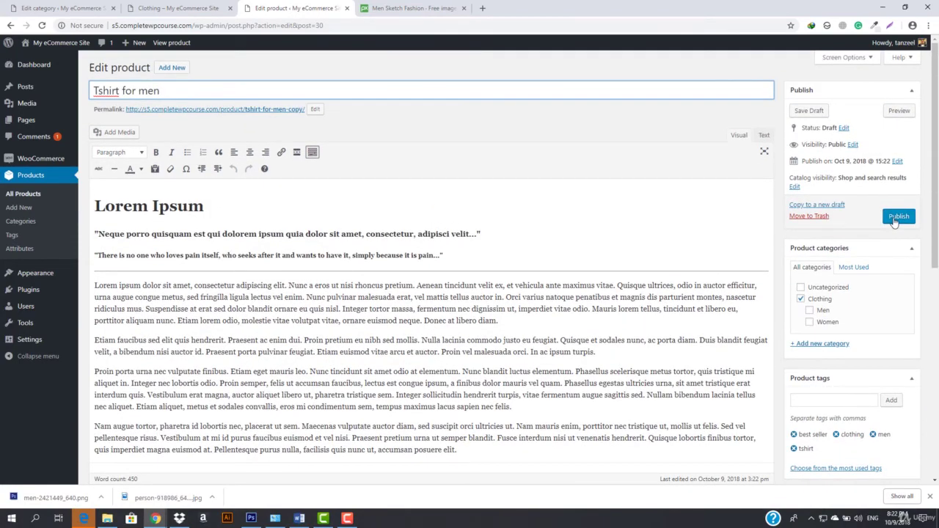
Publish the duplicated product, then quick-edit it as Tshirt for Women with Women as its only category
left_click(896, 218)
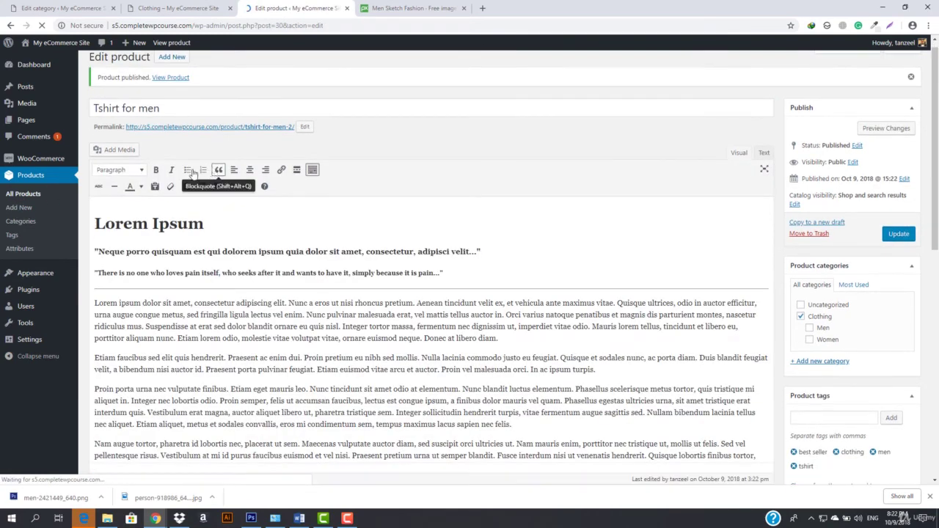
left_click(25, 195)
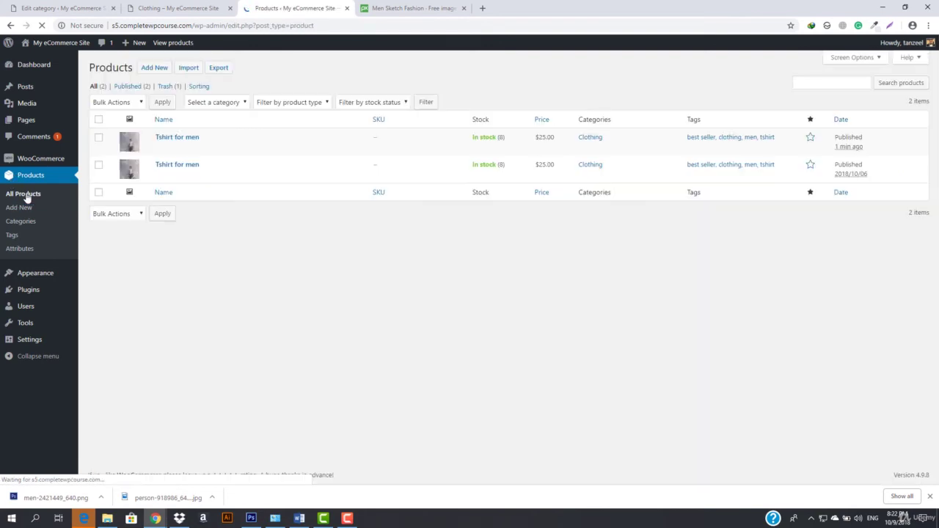
left_click(203, 146)
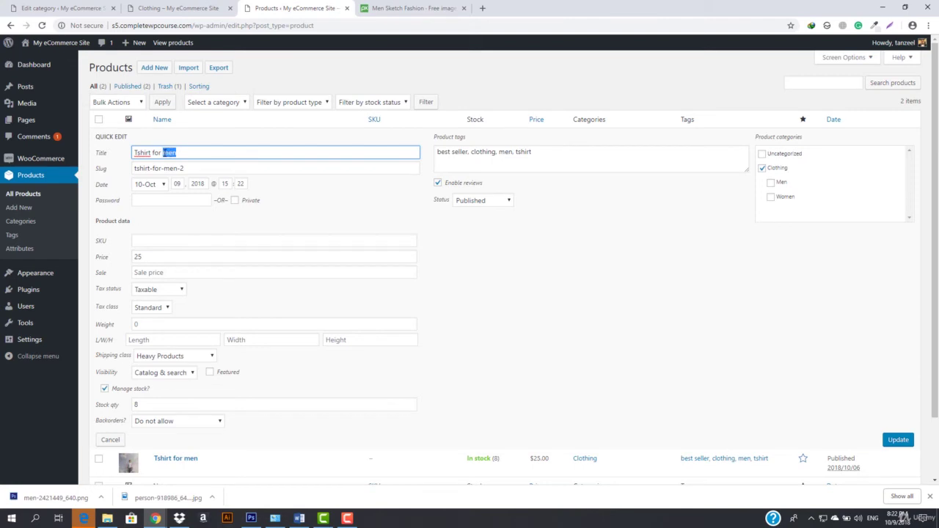
type("M")
left_click(761, 168)
left_click(771, 183)
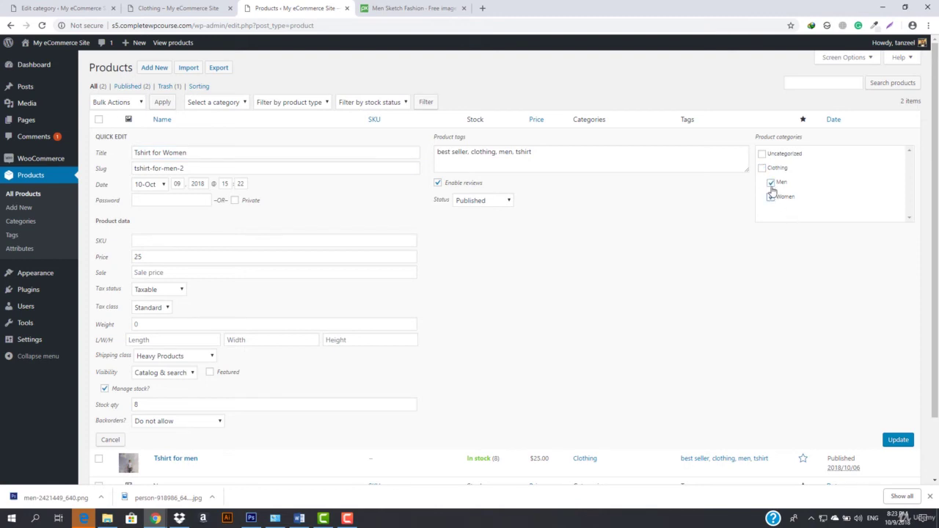
left_click(770, 183)
left_click(770, 197)
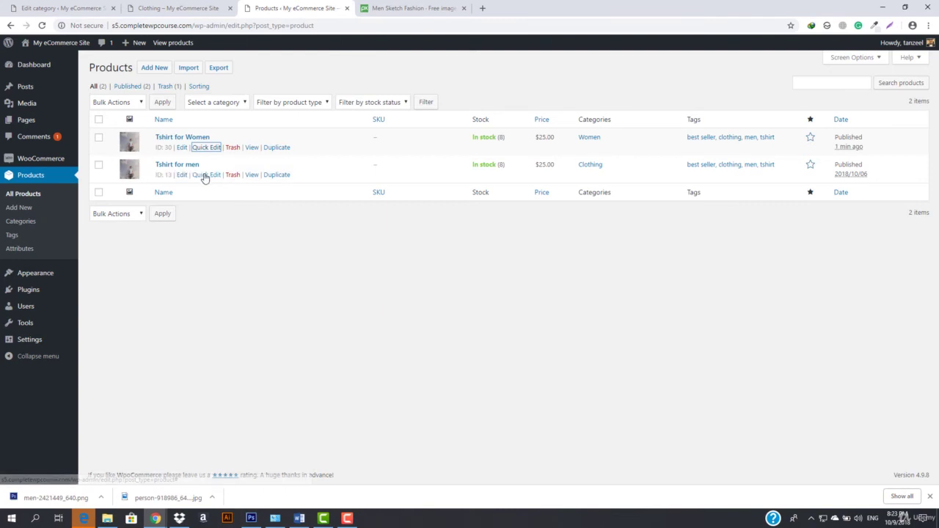
Quick-edit the Tshirt for men product so Men replaces Clothing as its category, and update it
left_click(205, 175)
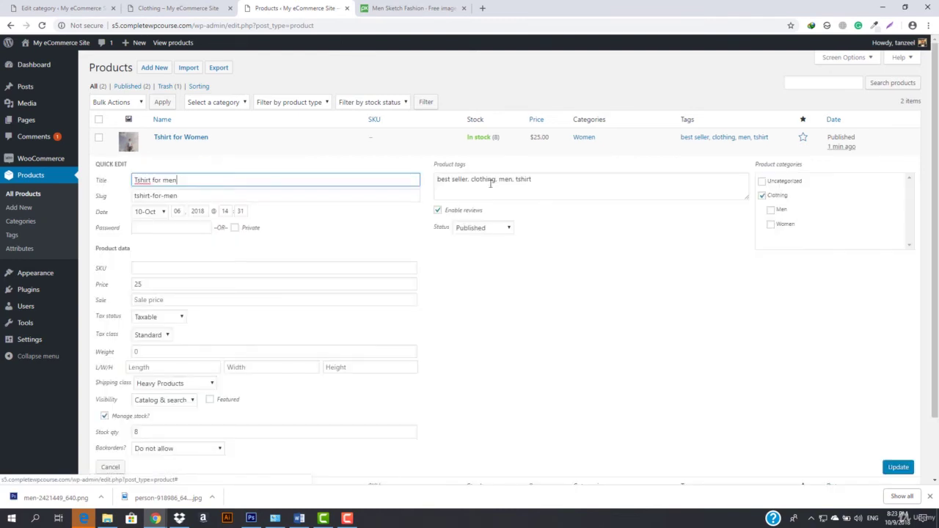
left_click(763, 197)
left_click(770, 210)
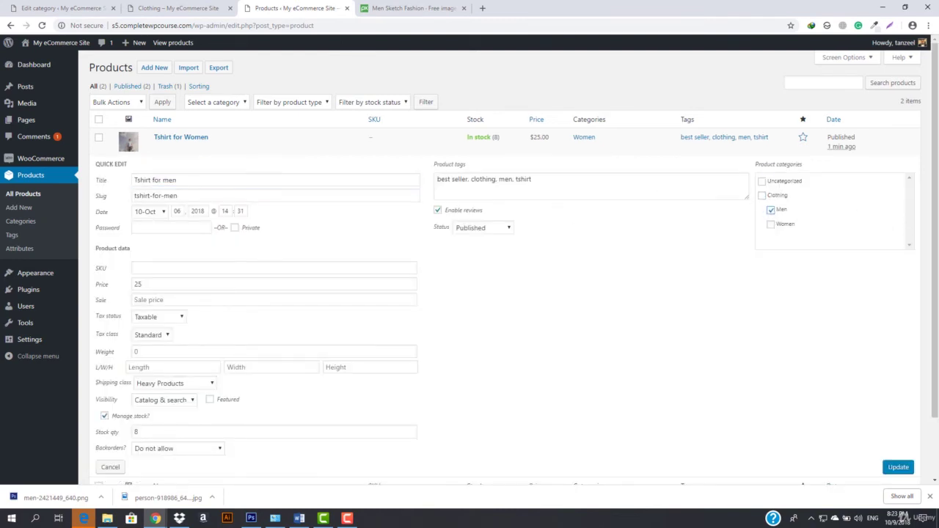
left_click(899, 471)
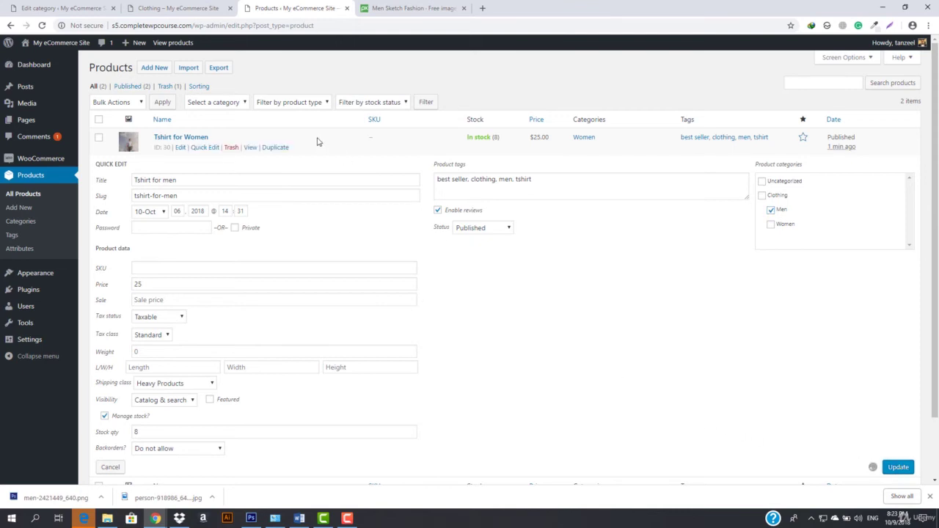
Reload the Clothing store page and compare its subcategory listing with the category's display type setting
left_click(147, 8)
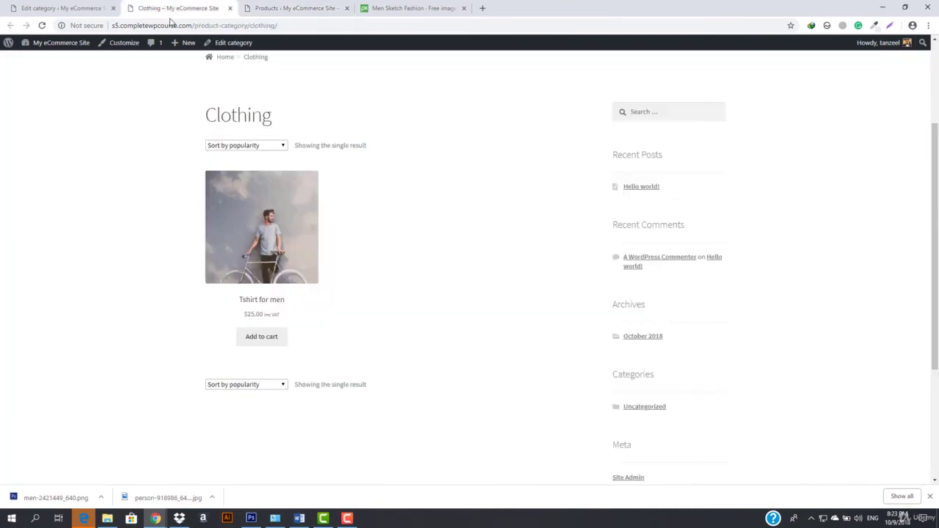
left_click(228, 25)
key("Return")
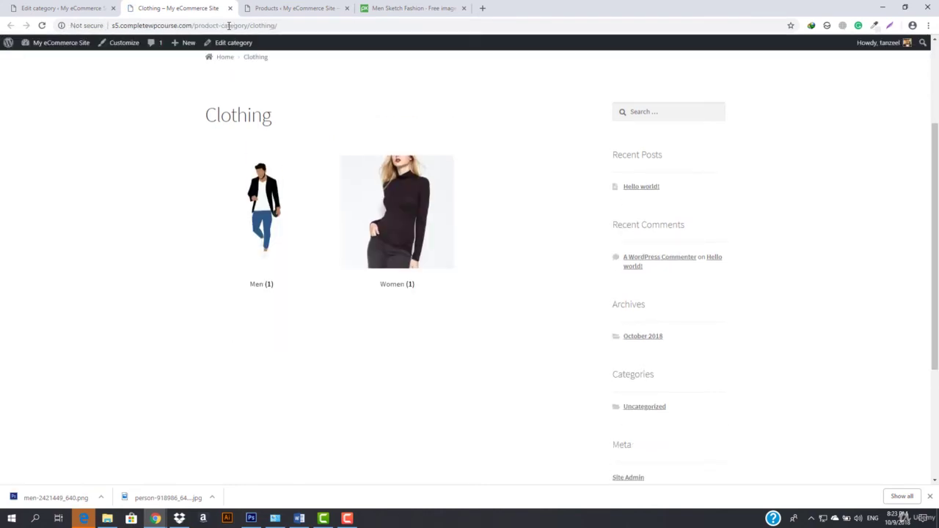
left_click(63, 8)
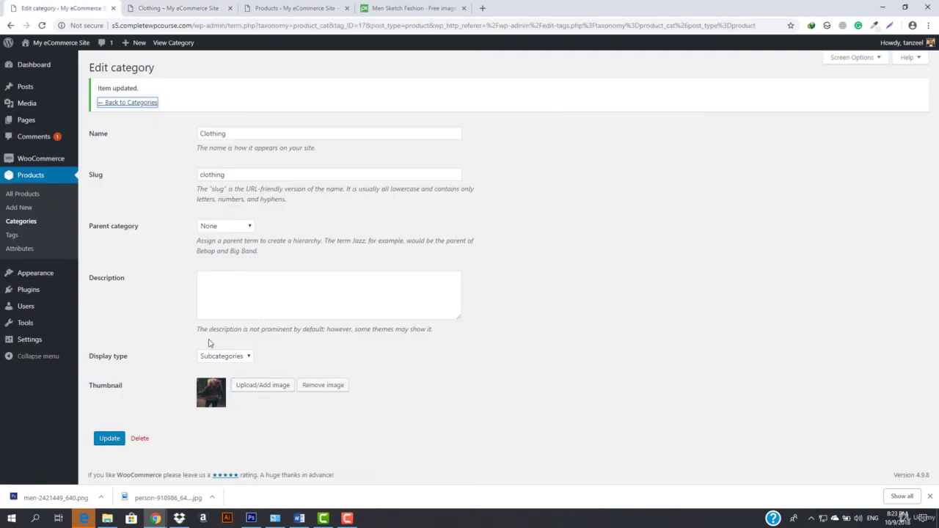
left_click(165, 7)
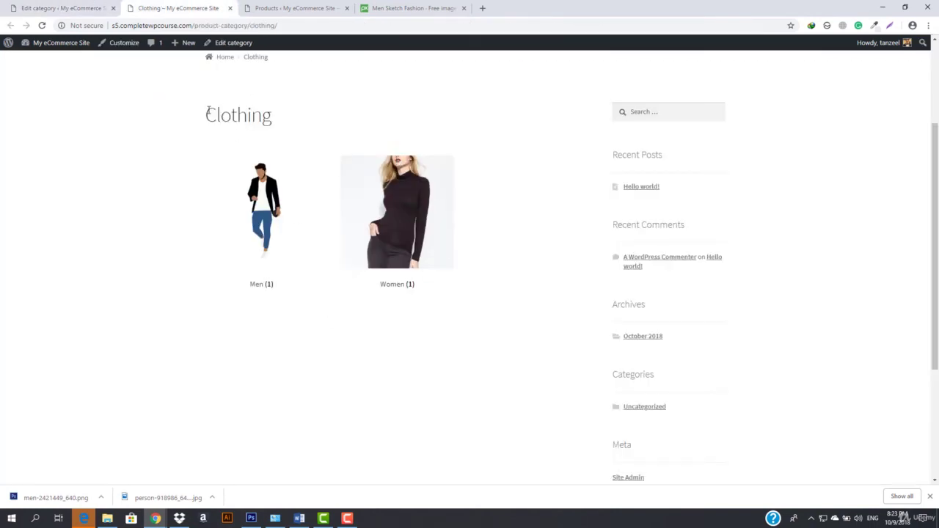
left_click_drag(207, 114, 381, 122)
left_click(344, 281)
scroll(504, 318, "up", 2)
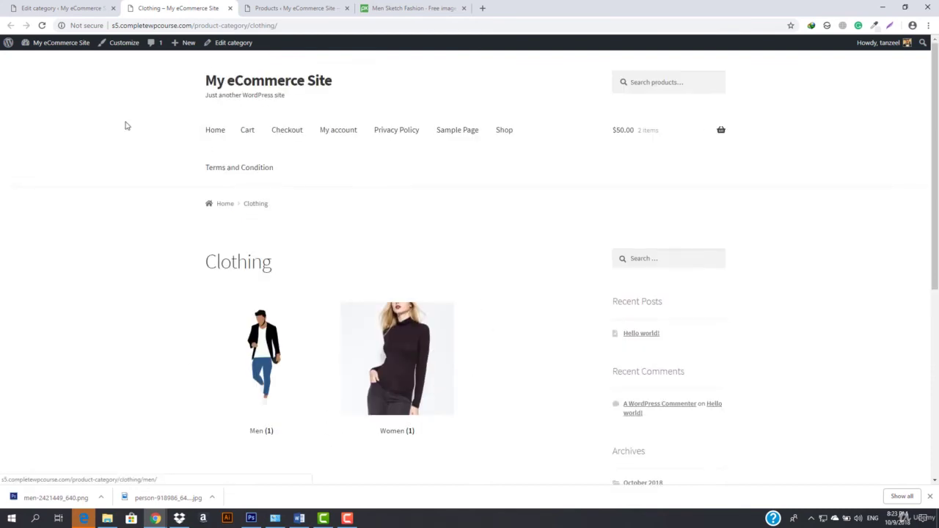
Set the Clothing category's display type to Products and update the category
left_click(39, 6)
left_click(226, 357)
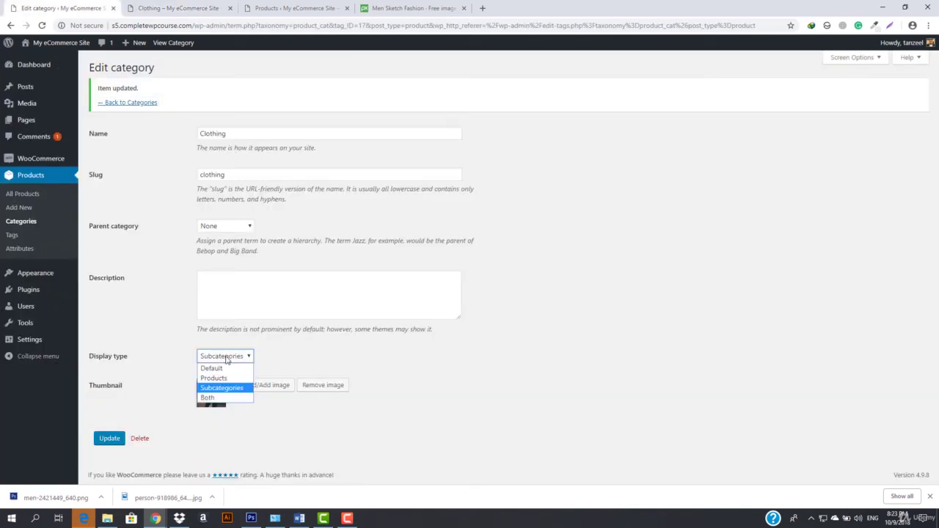
left_click(233, 378)
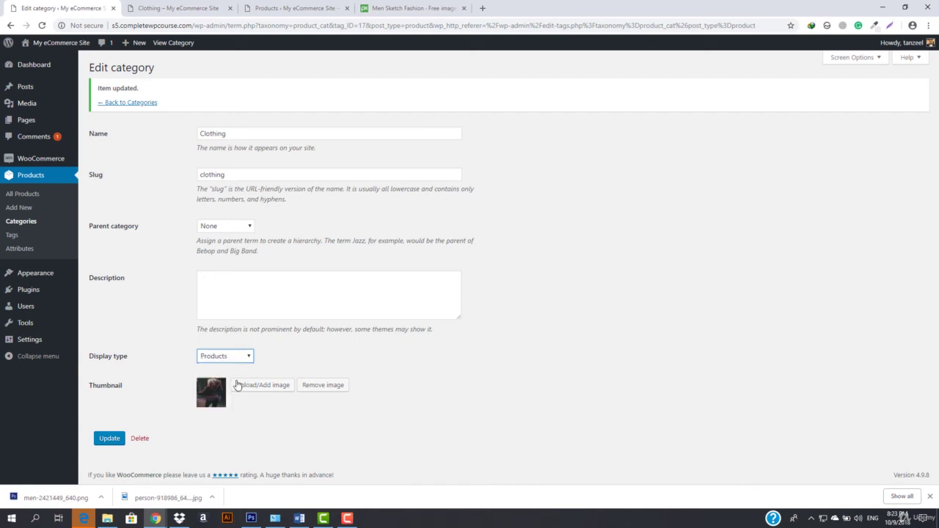
left_click(110, 438)
Reload the Clothing store page and review how it looks with the Products display type
left_click(145, 6)
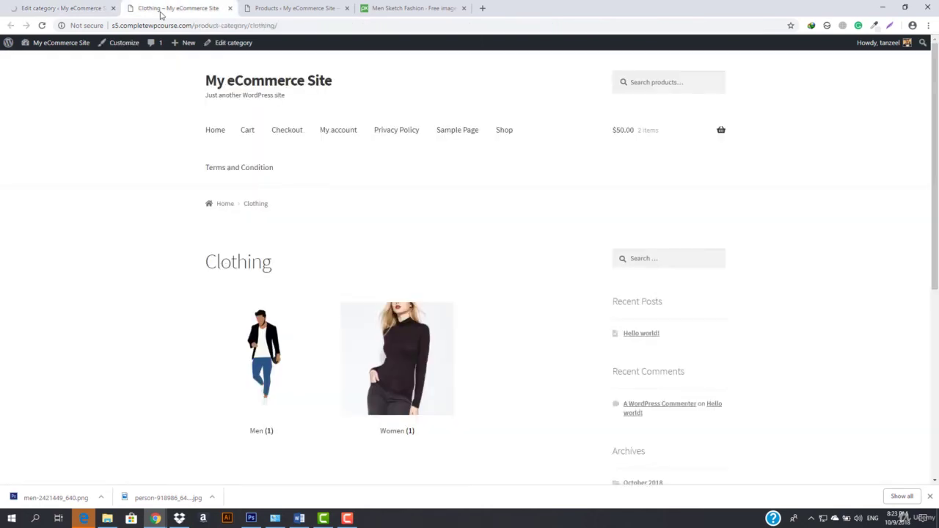
left_click(179, 25)
key("Return")
scroll(285, 382, "down", 1)
scroll(285, 381, "down", 1)
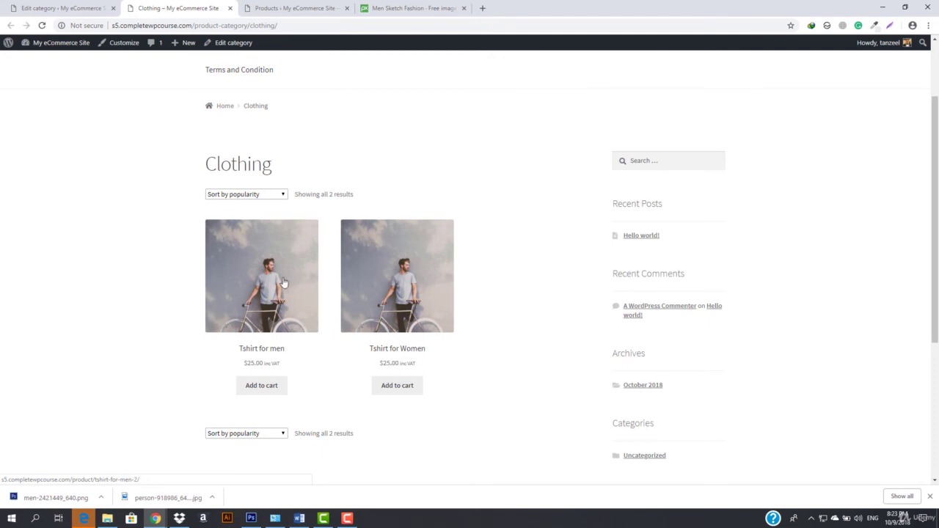
Set the Clothing category's display type to Both and update the category
left_click(11, 4)
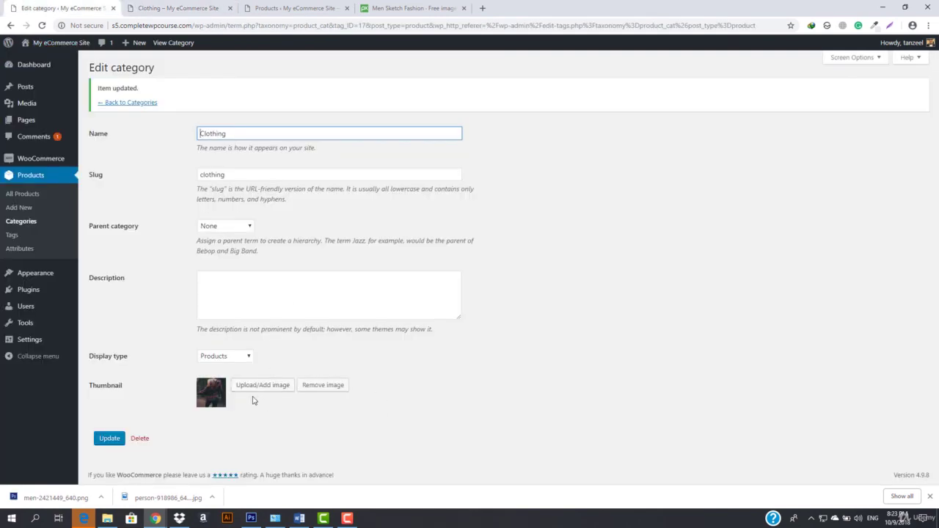
left_click(231, 364)
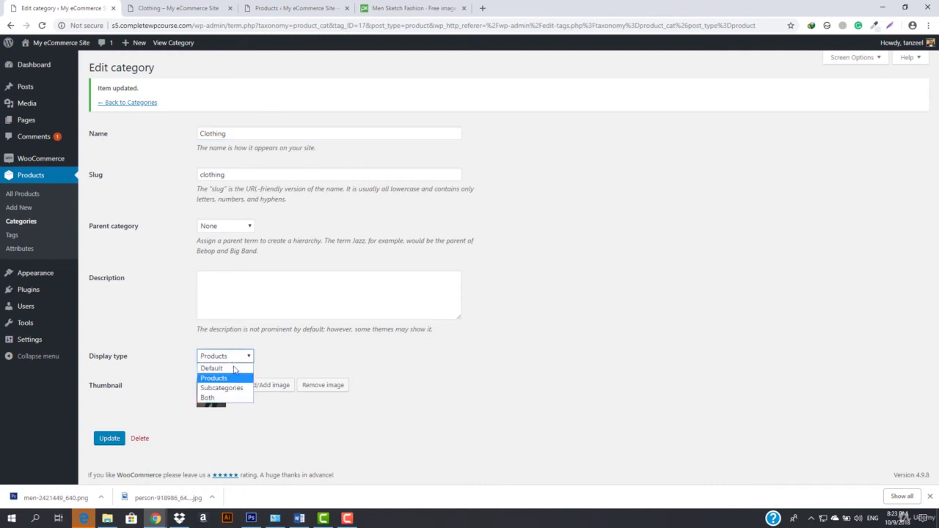
left_click(211, 399)
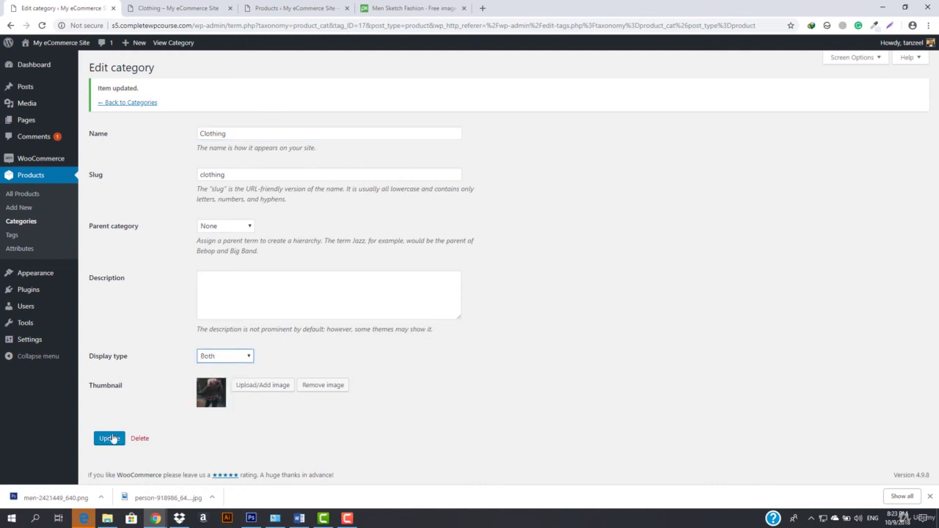
left_click(110, 437)
Reload the Clothing store page and examine the subcategories and products listed with the Both display type
left_click(177, 8)
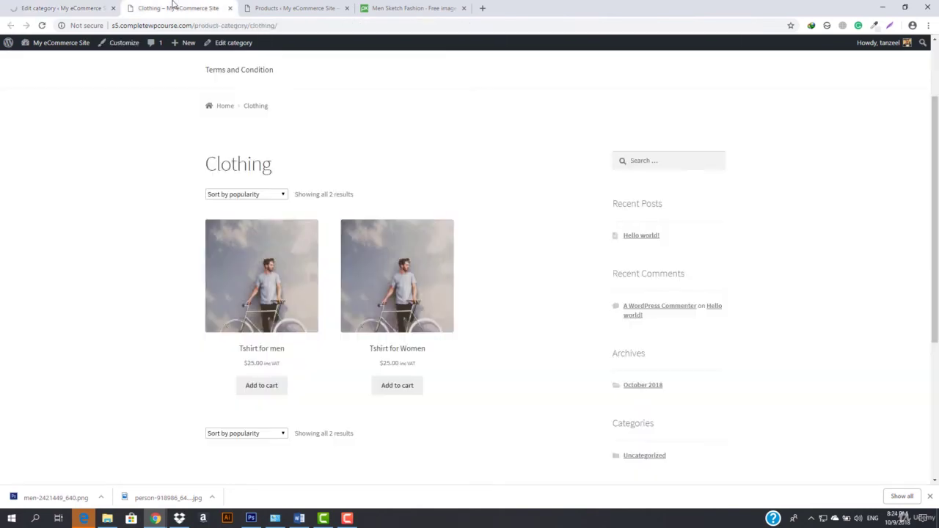
left_click(237, 27)
key("Return")
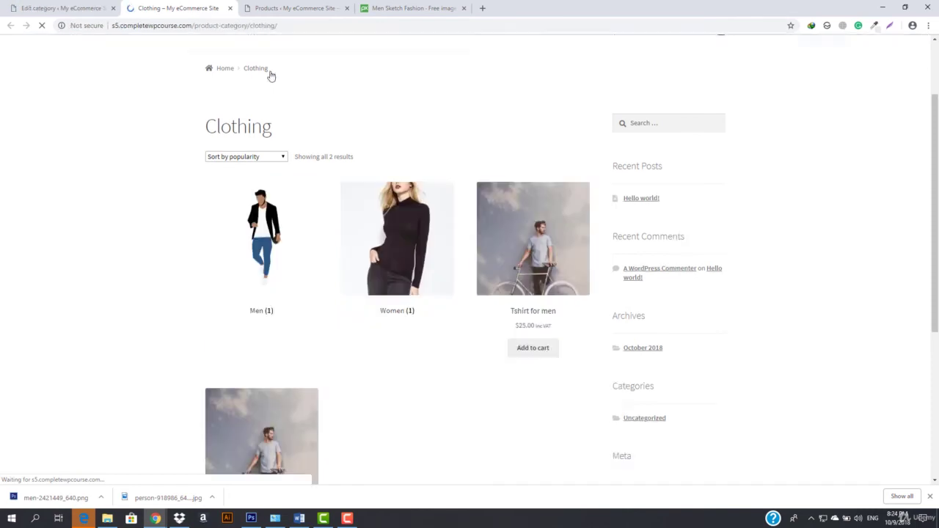
scroll(364, 372, "down", 2)
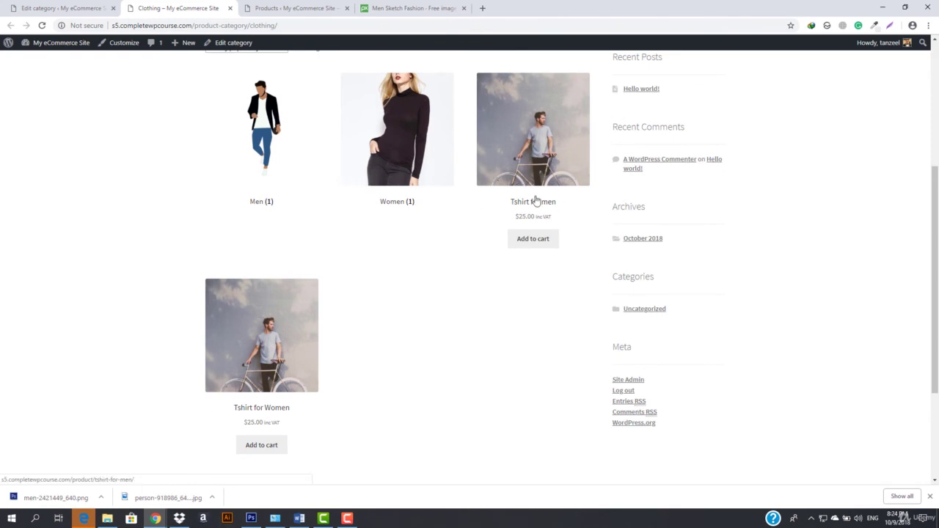
scroll(534, 200, "up", 3)
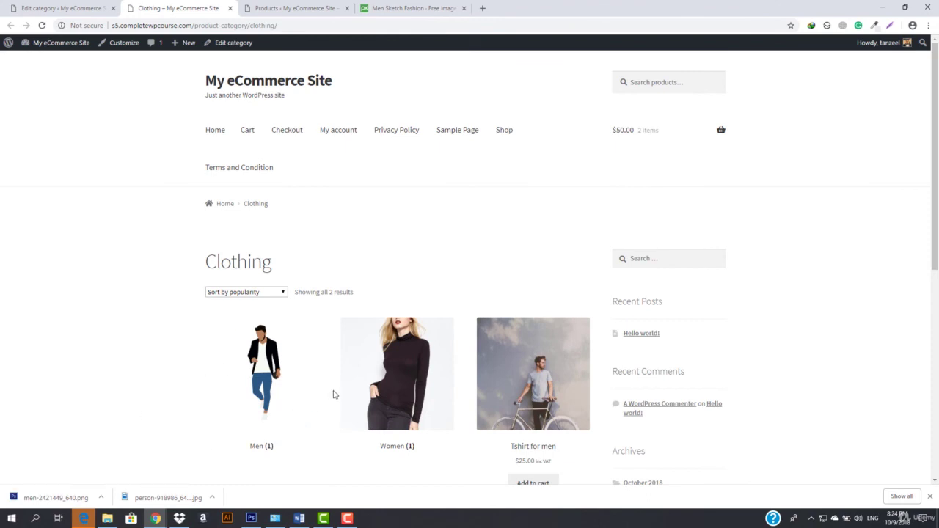
scroll(333, 395, "down", 2)
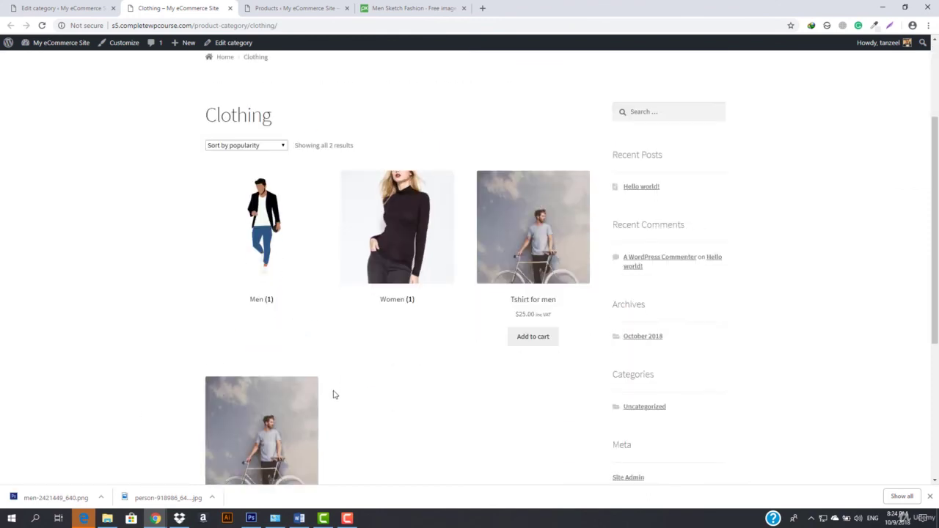
Set the Clothing category's display type to Default, update it, and reload the Clothing store page
key("ctrl+shift+Tab")
left_click(221, 357)
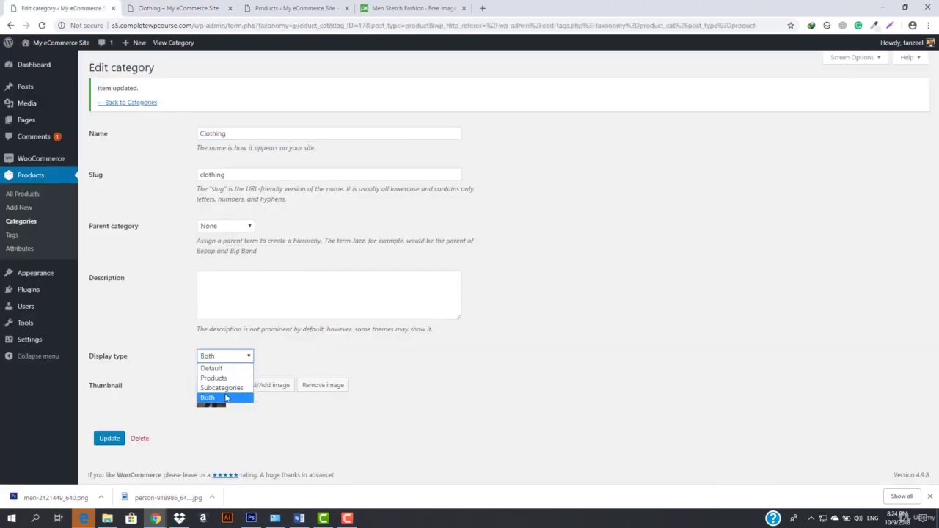
left_click(234, 369)
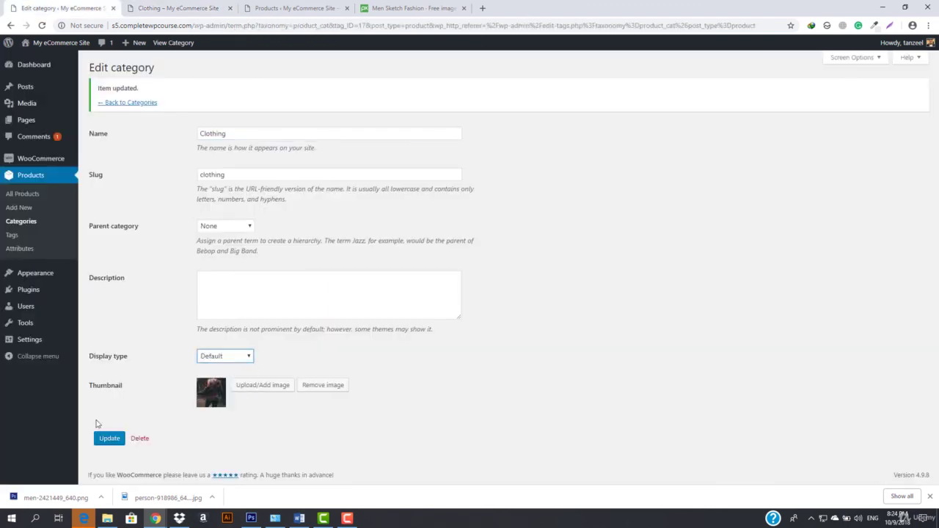
left_click(108, 438)
left_click(154, 8)
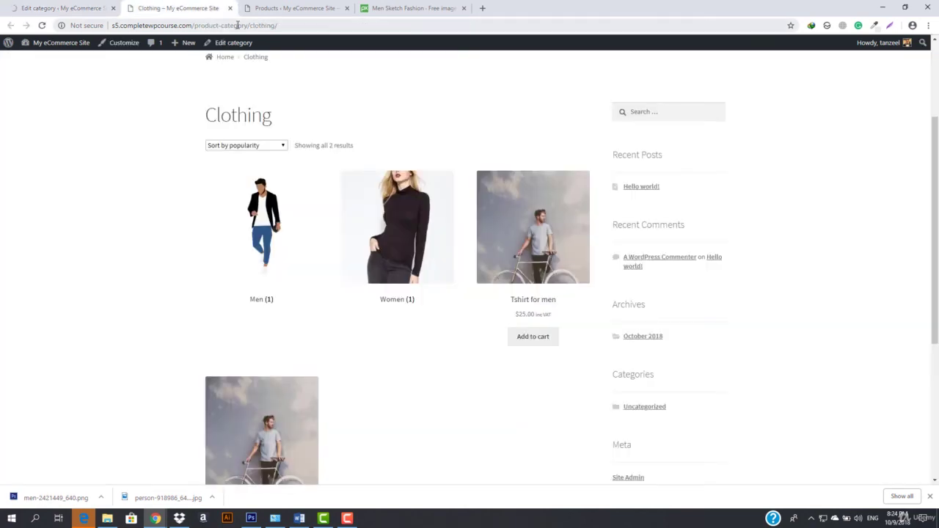
key("F5")
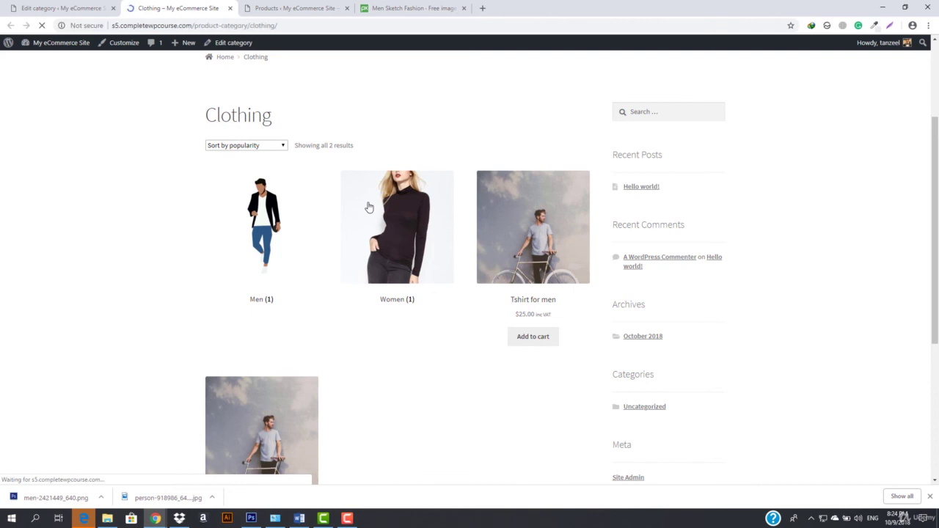
Inspect the Uncategorized product category's settings, then return to the product category list
left_click(34, 8)
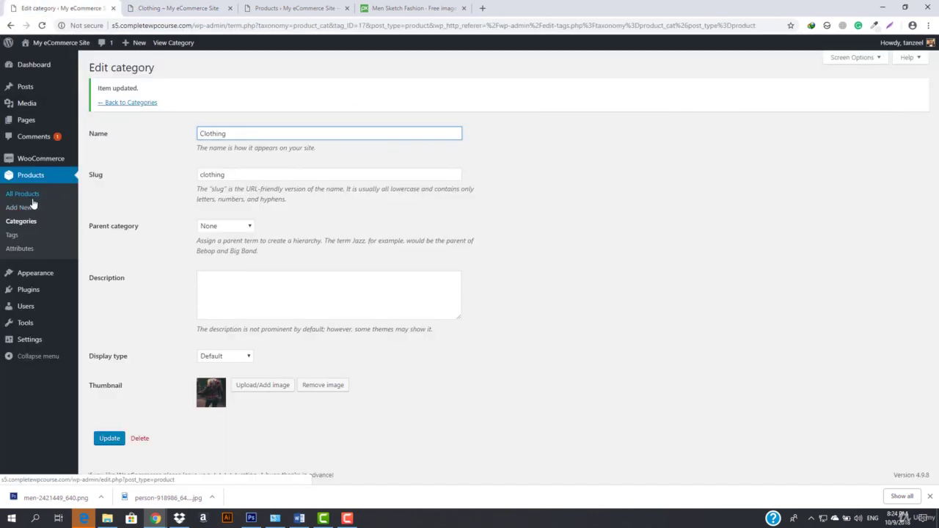
left_click(14, 224)
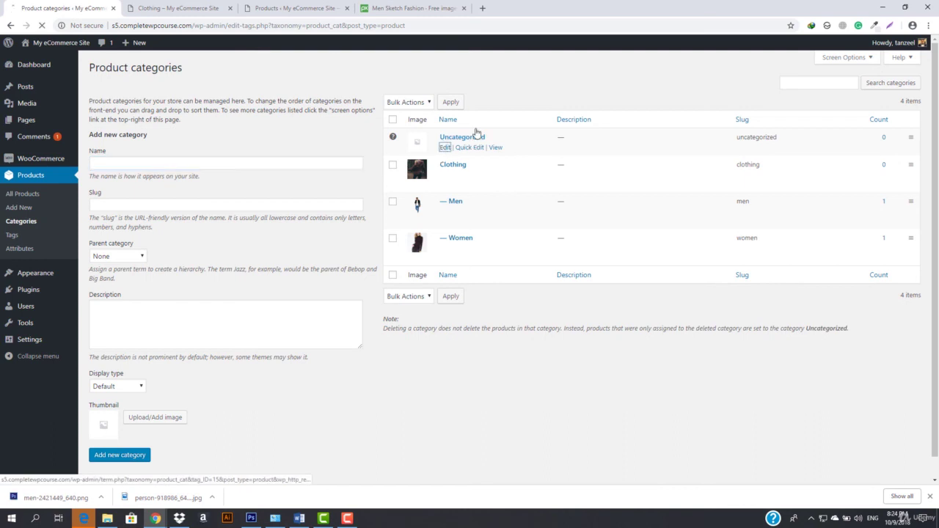
left_click(447, 151)
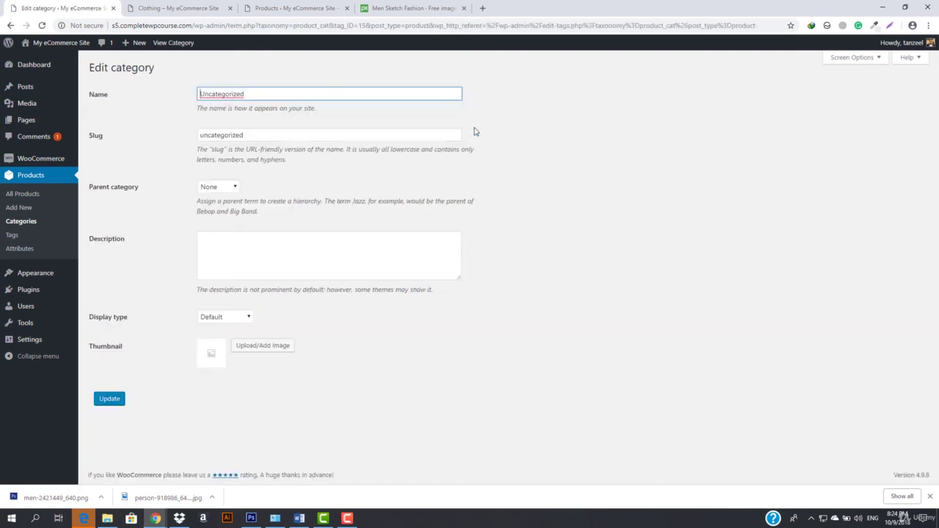
left_click(30, 222)
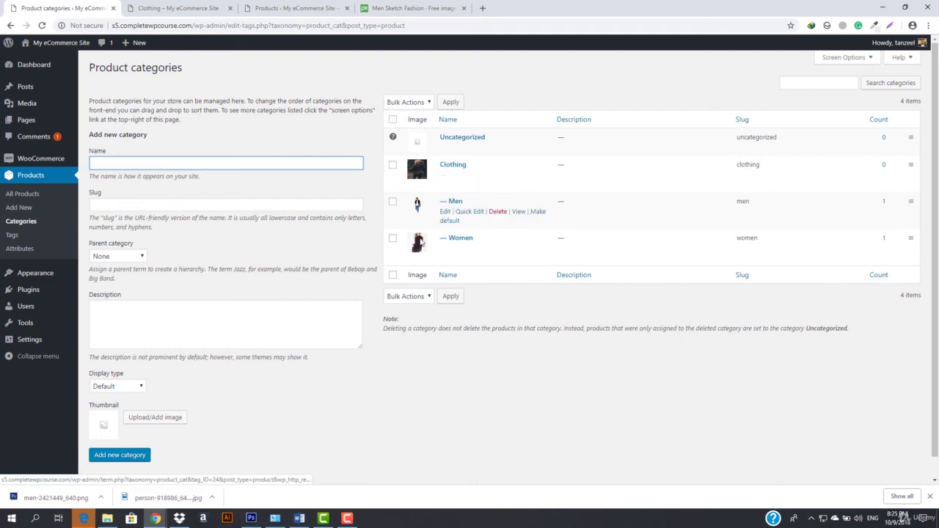
Open the Tshirt for men product from the Clothing store page and review its images and short description
left_click(200, 8)
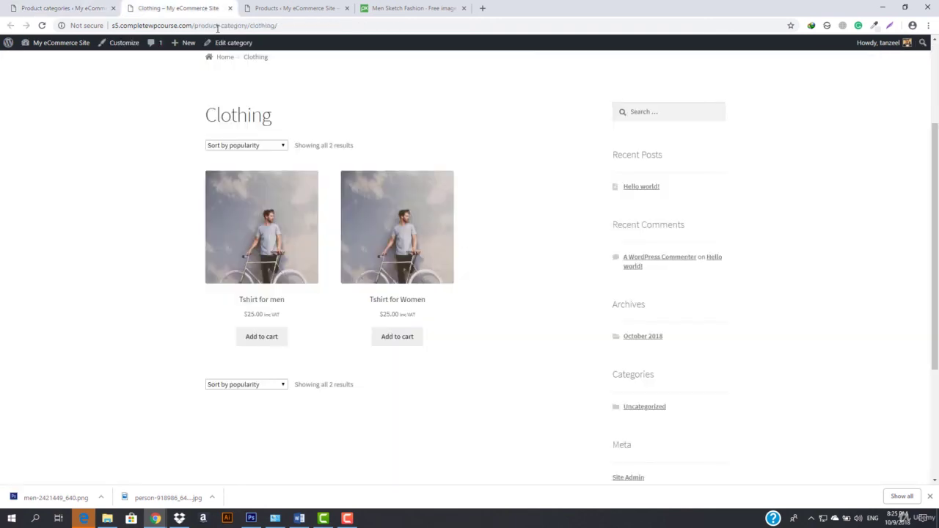
left_click(270, 252)
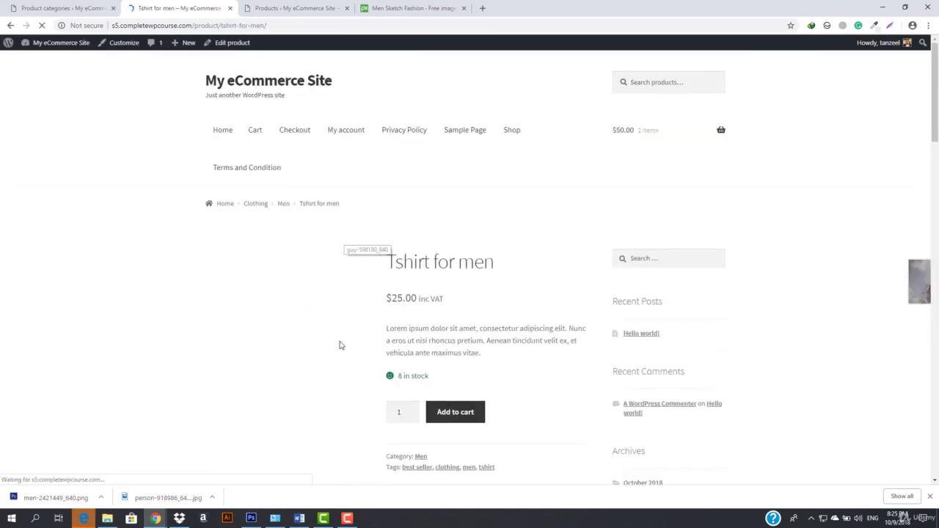
scroll(261, 315, "down", 2)
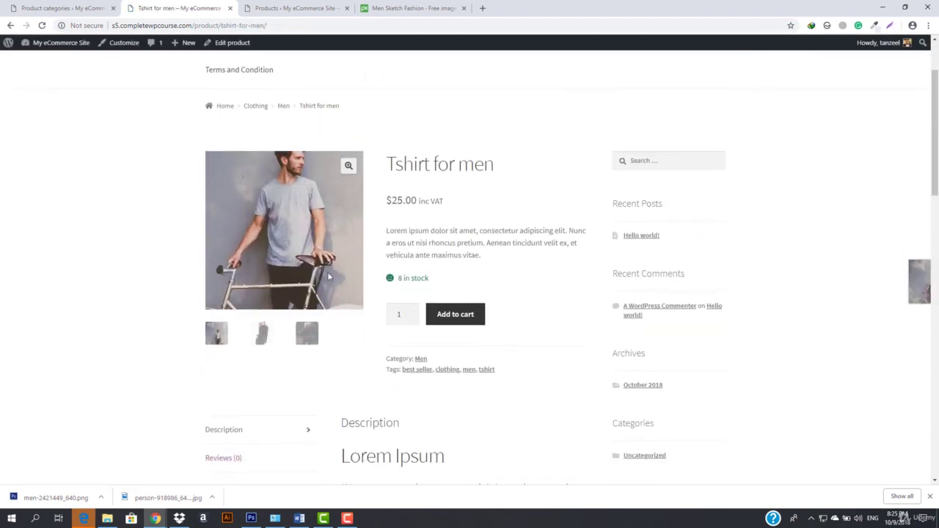
left_click_drag(390, 223, 528, 227)
left_click(530, 229)
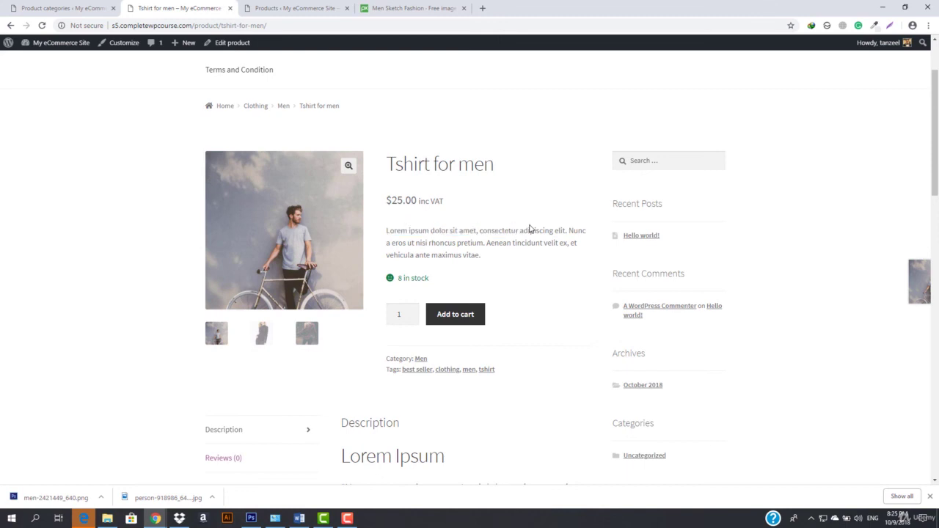